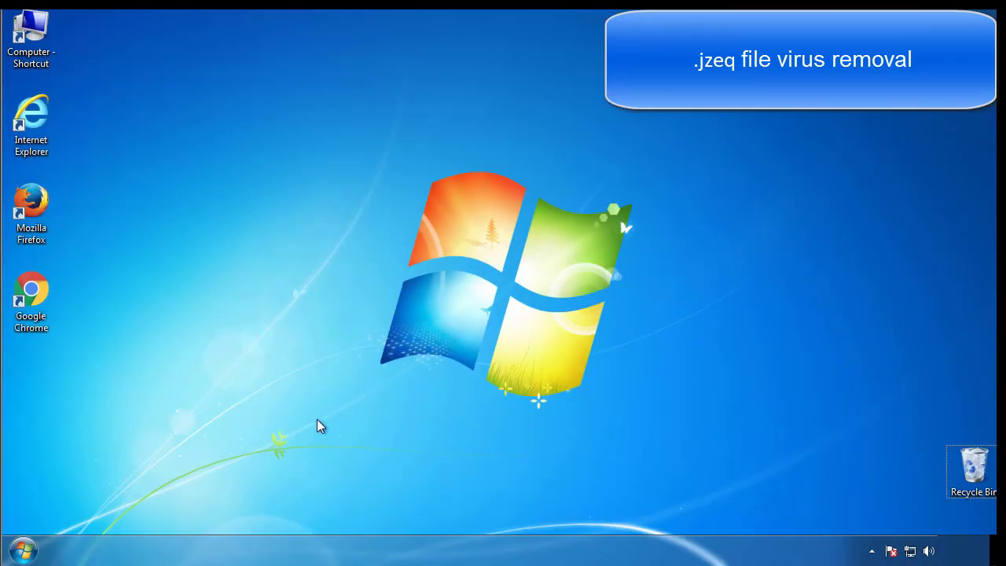
- Enable minimal Safe boot in System Configuration, restart the computer, and dismiss the safe mode help window
click(31, 550)
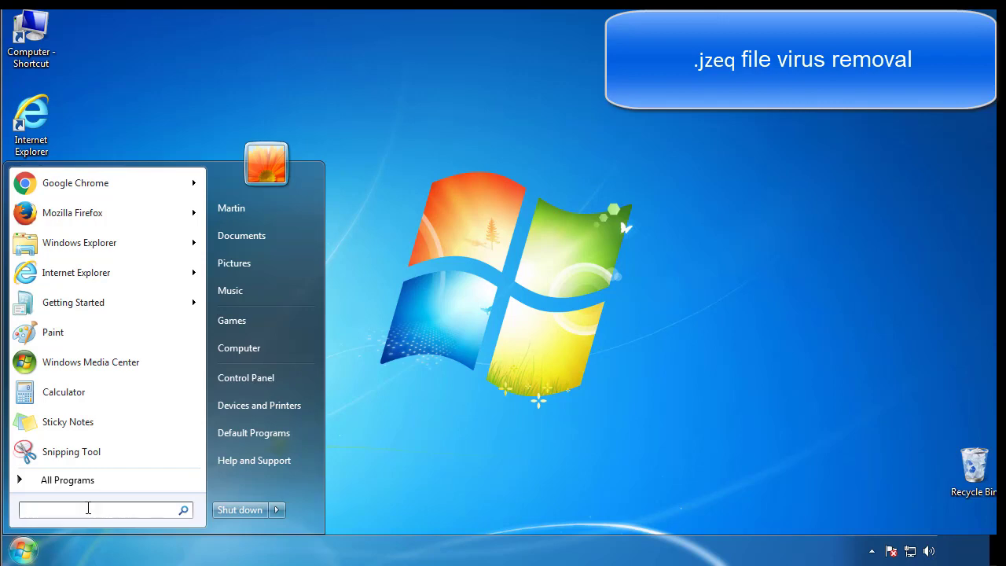
text(msconfig)
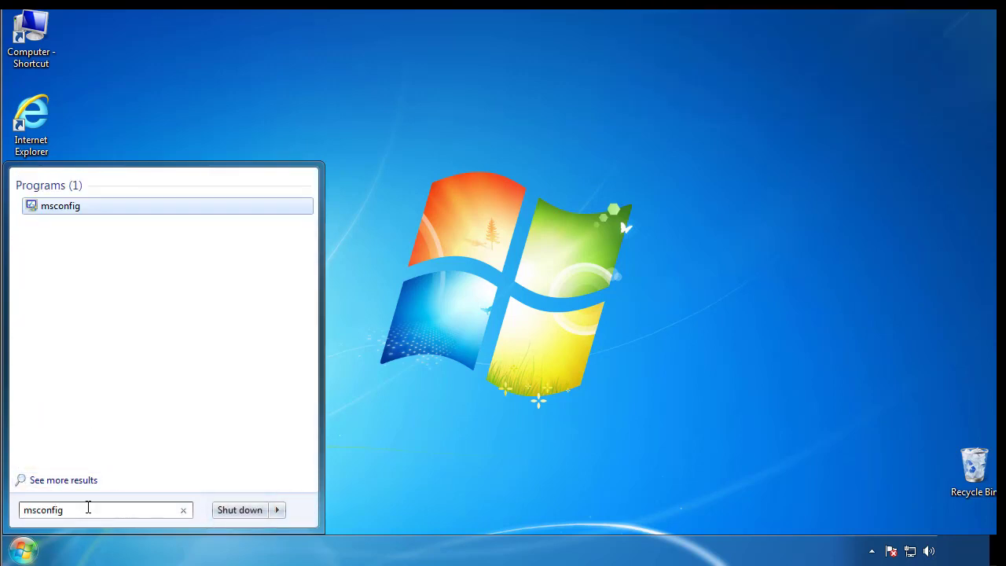
key(Return)
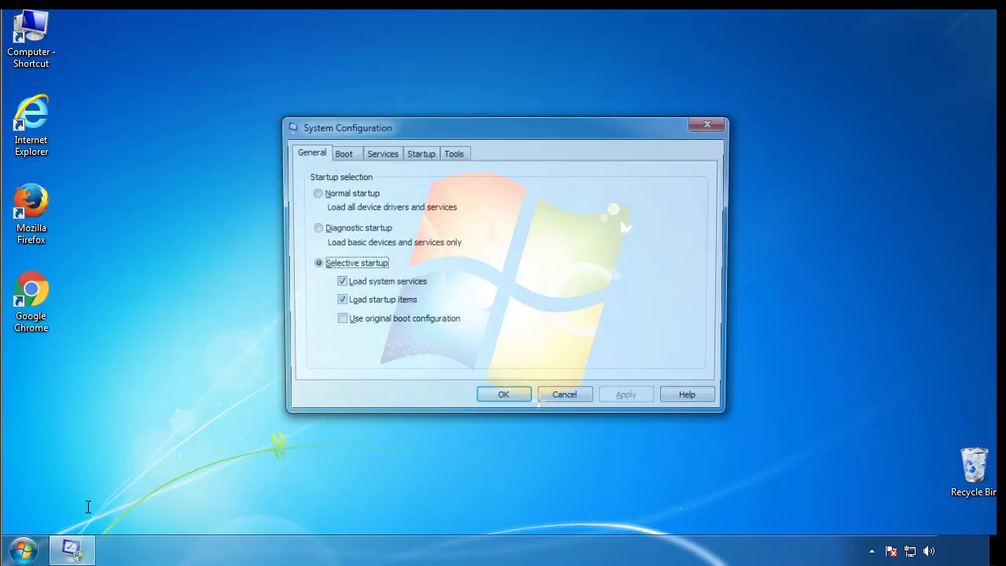
click(338, 154)
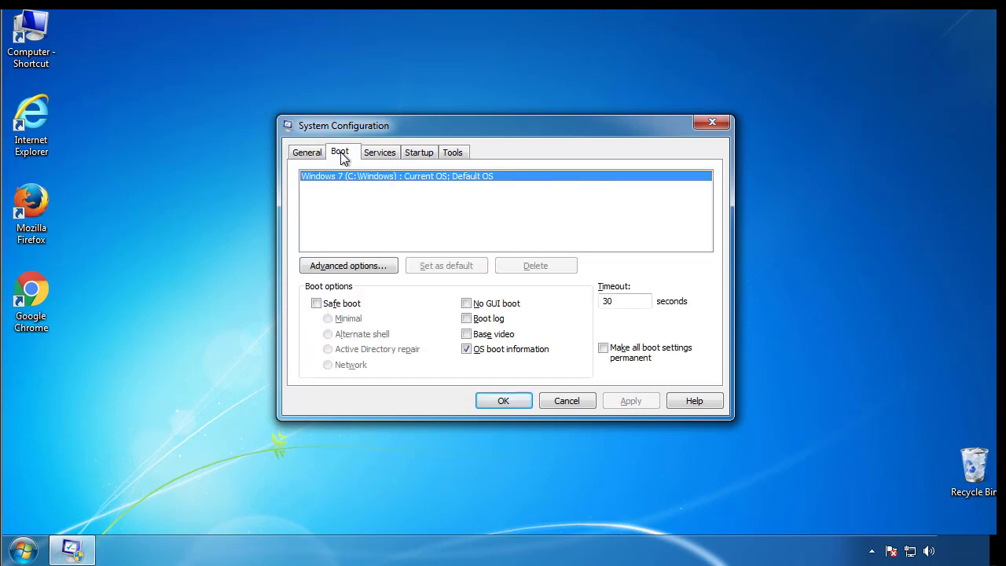
click(316, 303)
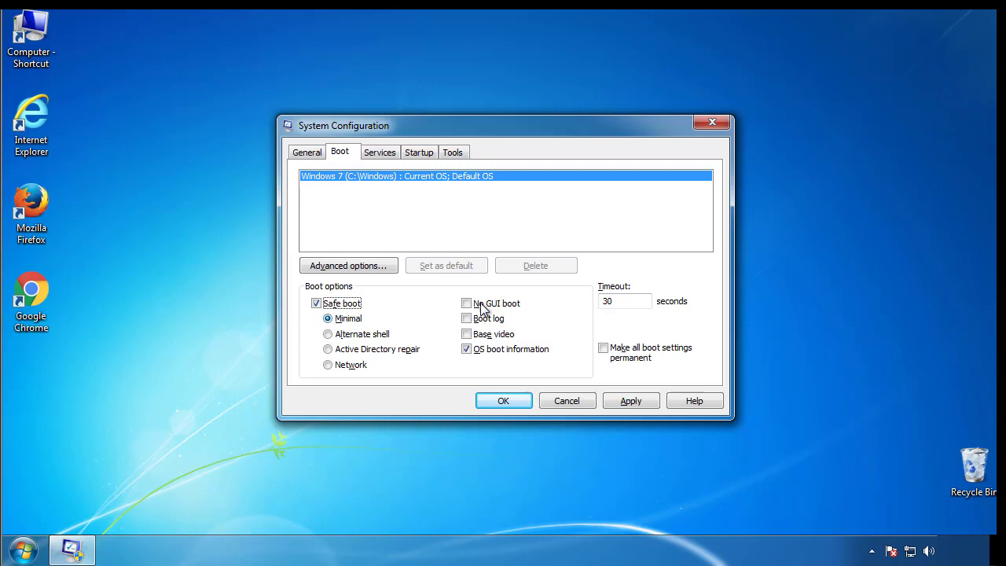
click(513, 403)
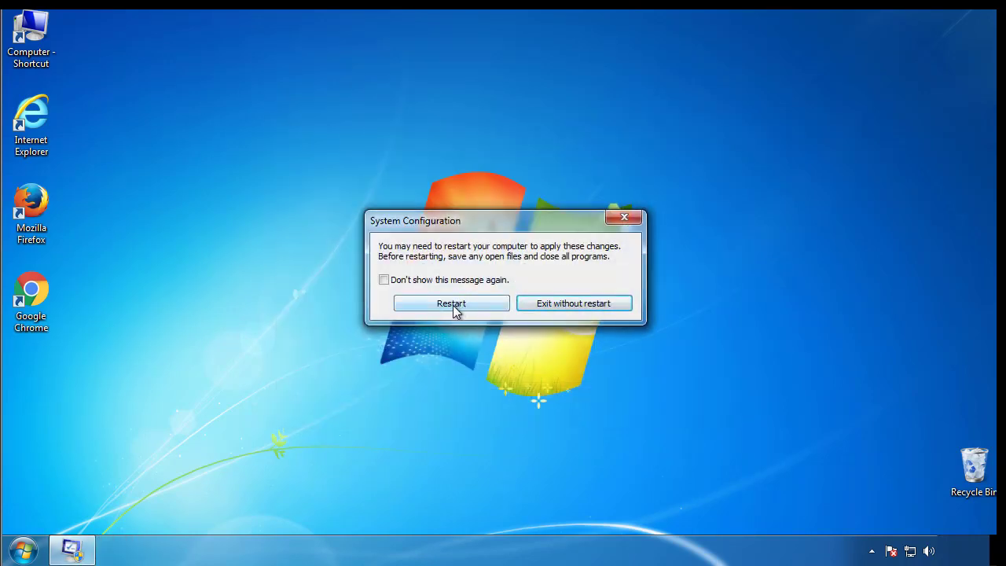
click(455, 307)
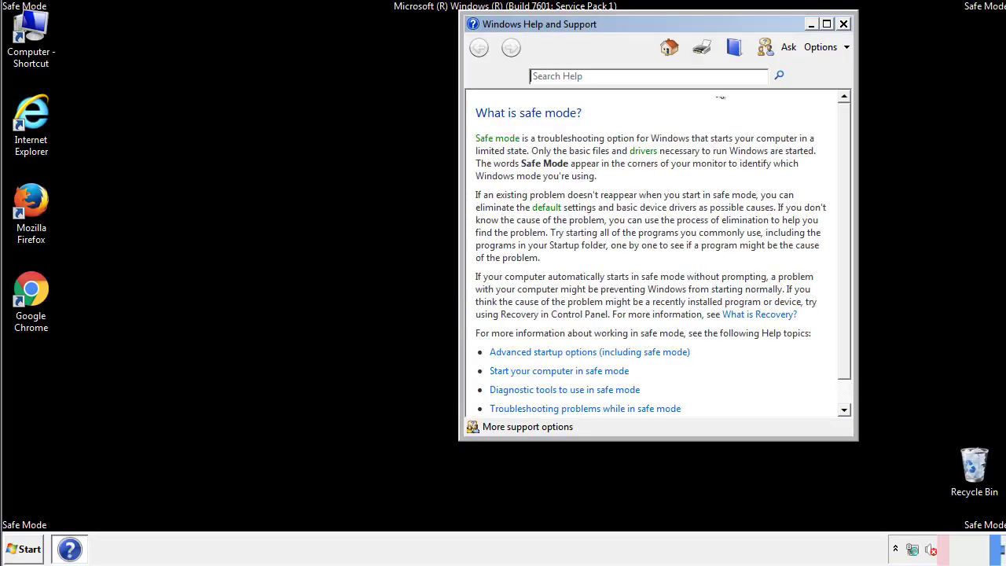
click(843, 24)
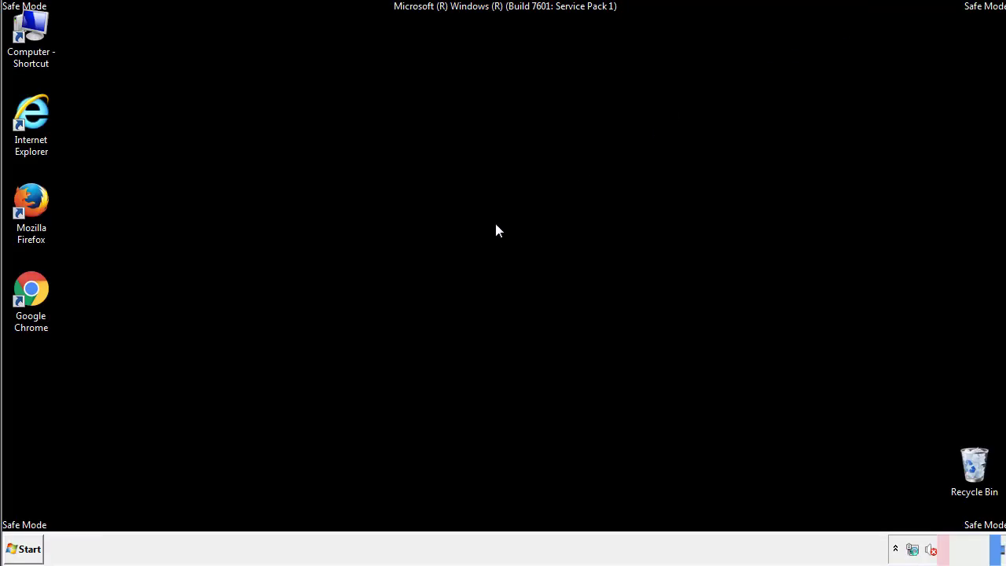
- Apply the "Show hidden files, folders, and drives" setting in the Control Panel's Folder Options and close the Control Panel
click(24, 549)
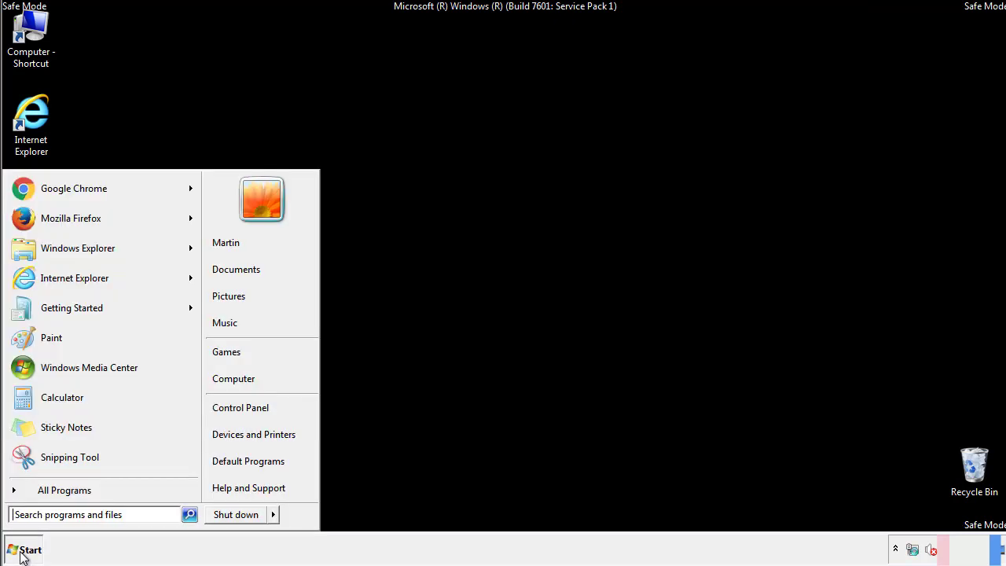
click(250, 405)
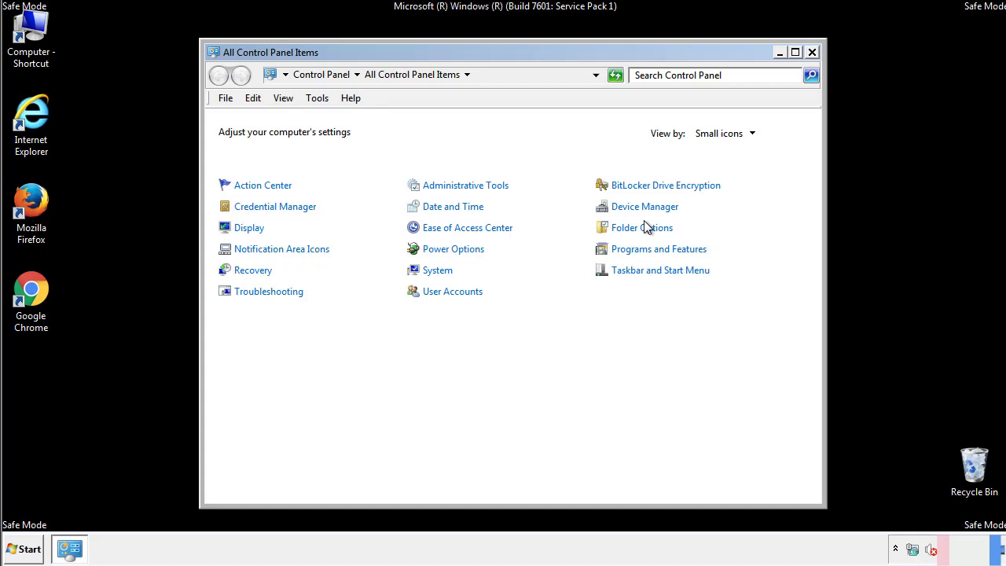
click(645, 228)
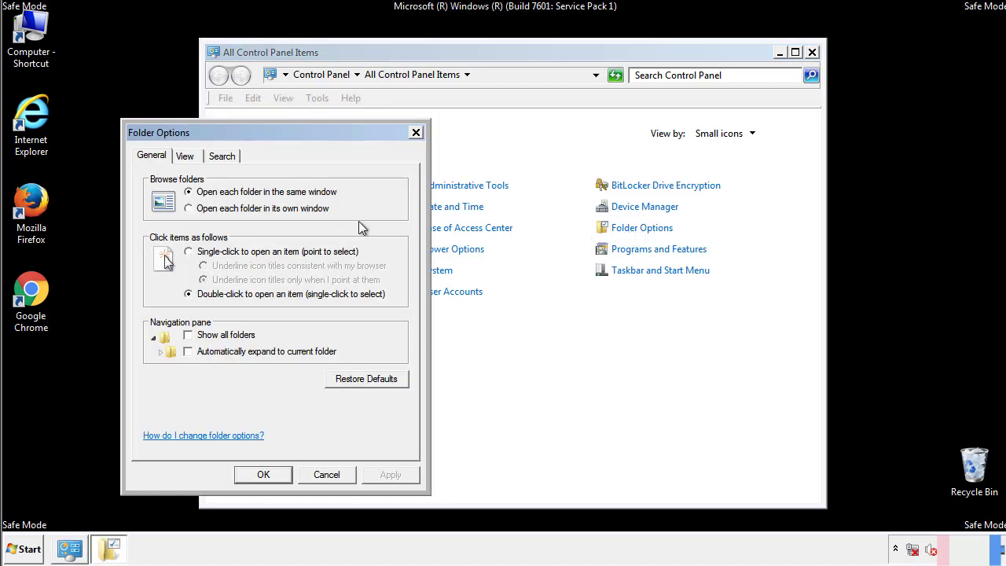
click(185, 157)
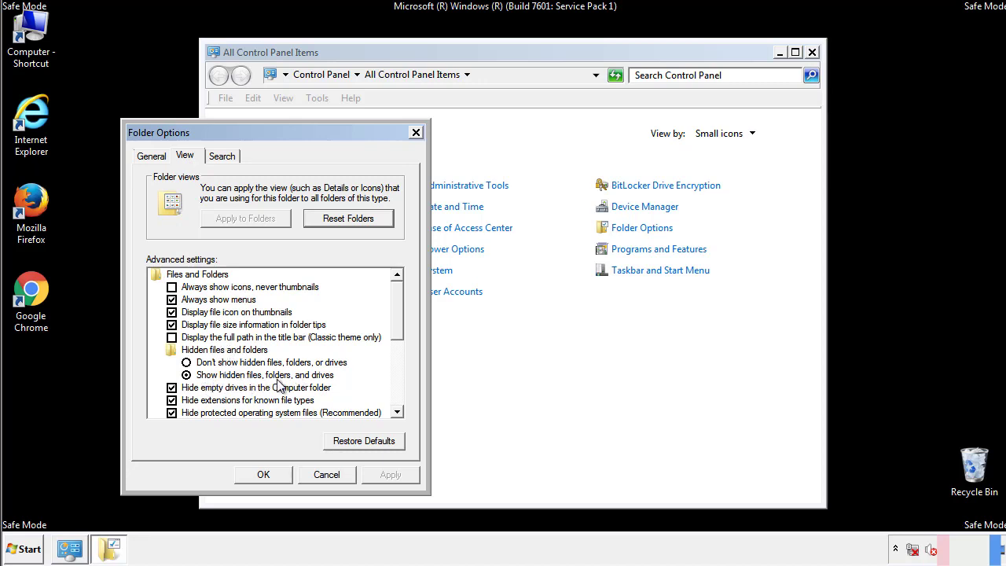
click(271, 473)
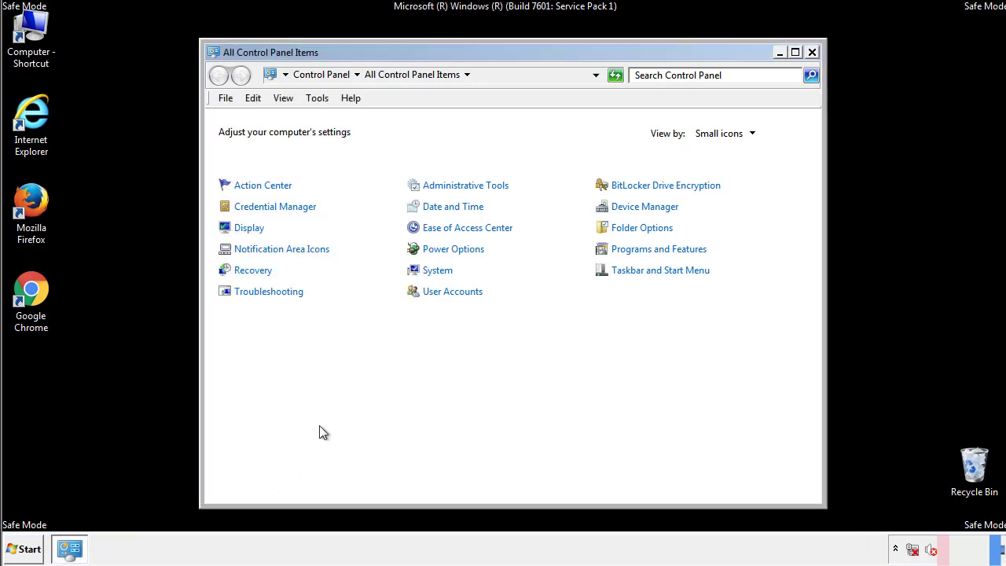
click(813, 52)
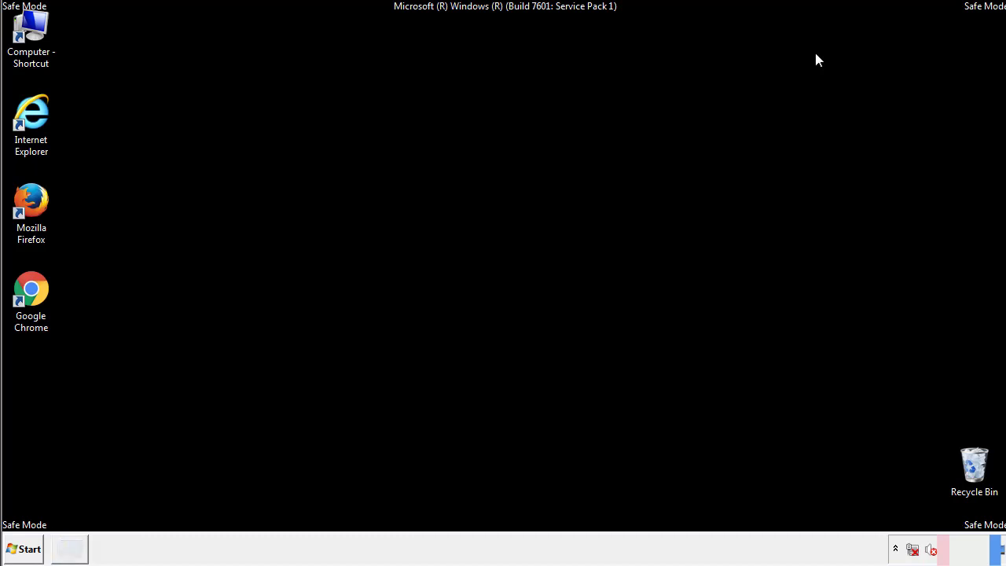
- Browse to the folder C:\Windows\System32\drivers\etc
double_click(40, 27)
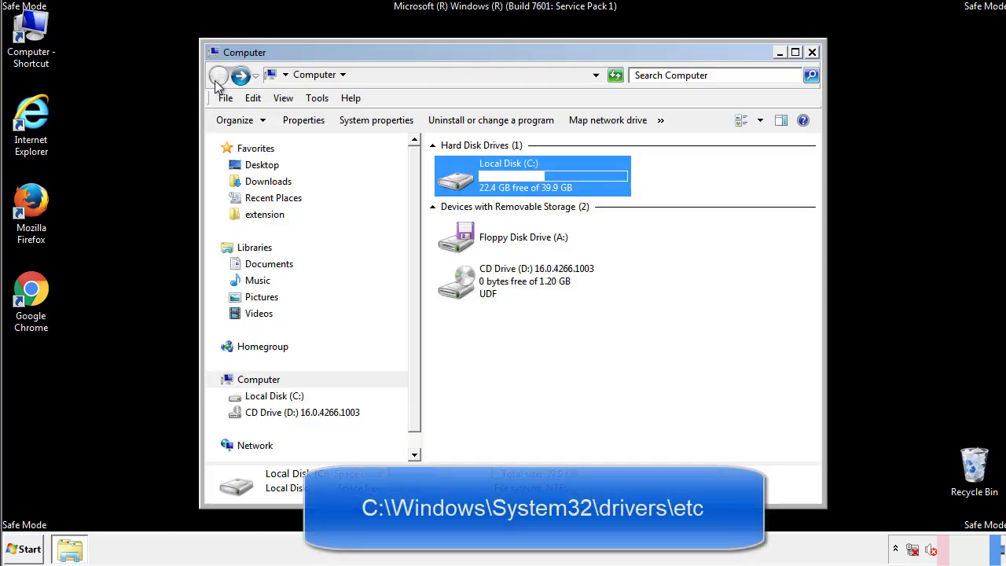
double_click(450, 176)
click(459, 290)
double_click(460, 291)
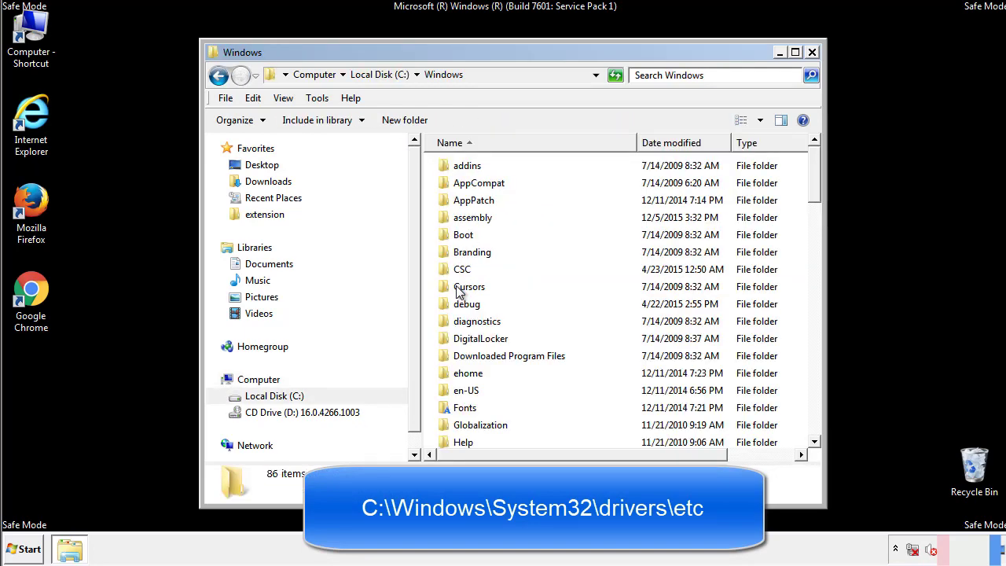
scroll(462, 355, down, 2)
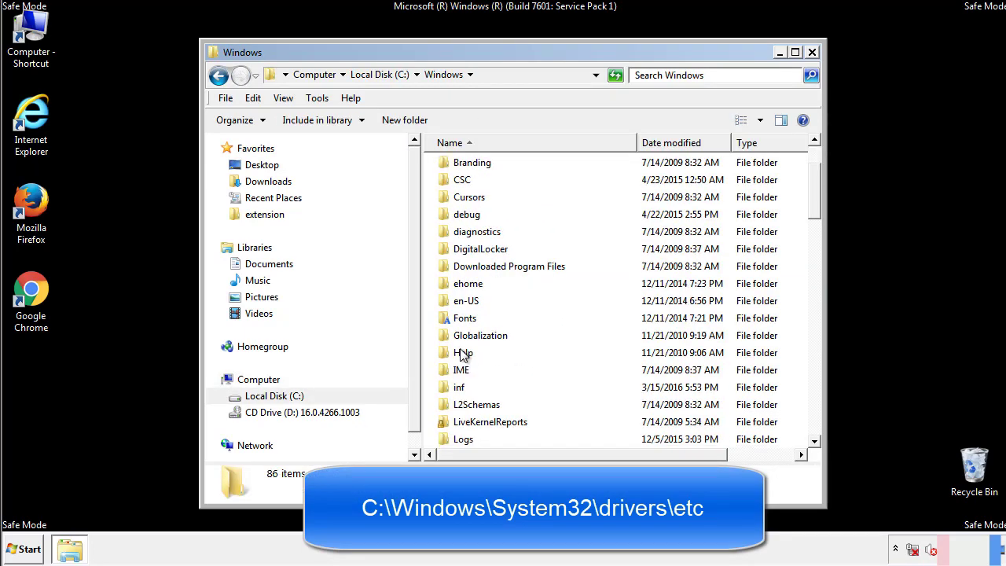
scroll(463, 356, down, 7)
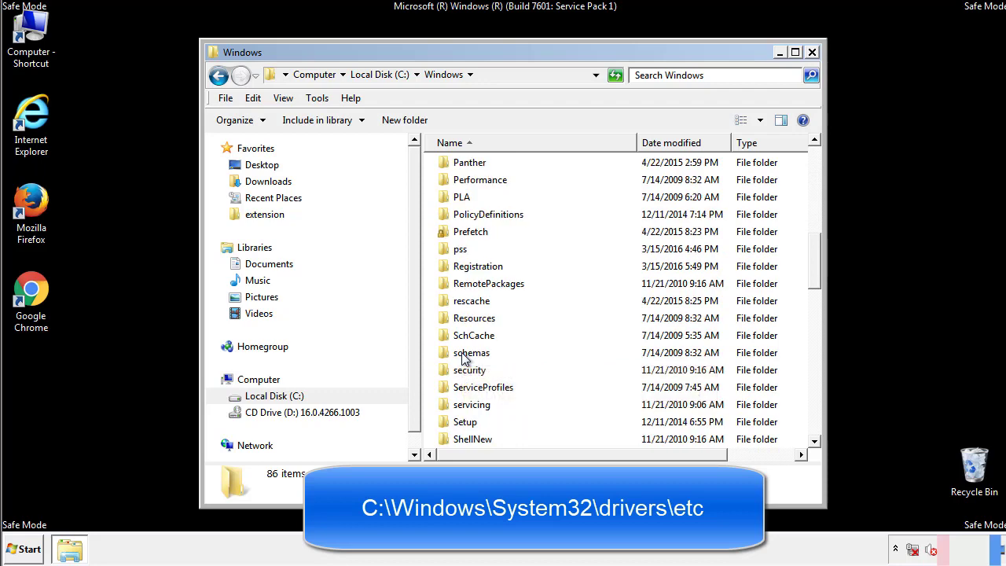
scroll(463, 356, down, 2)
double_click(476, 406)
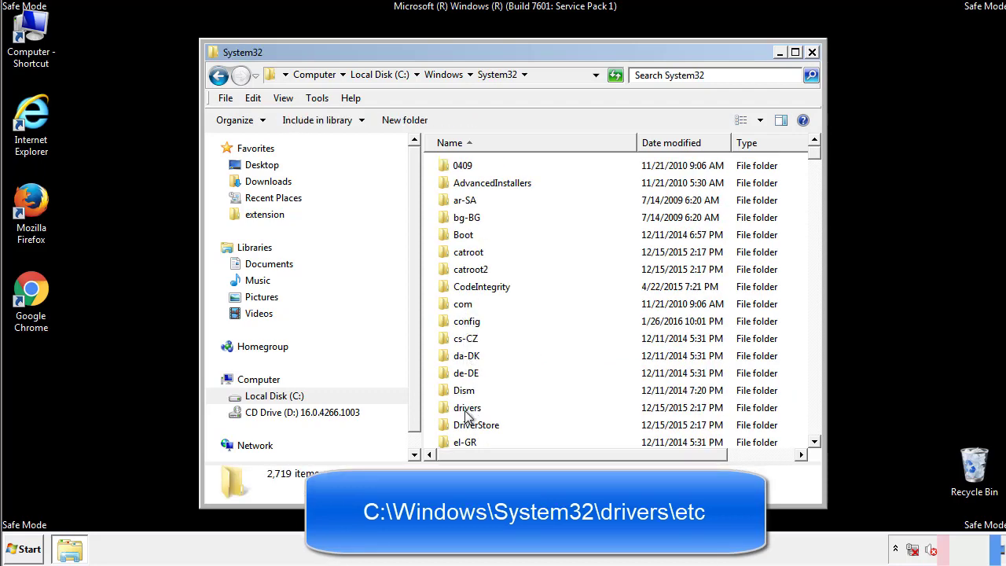
double_click(467, 408)
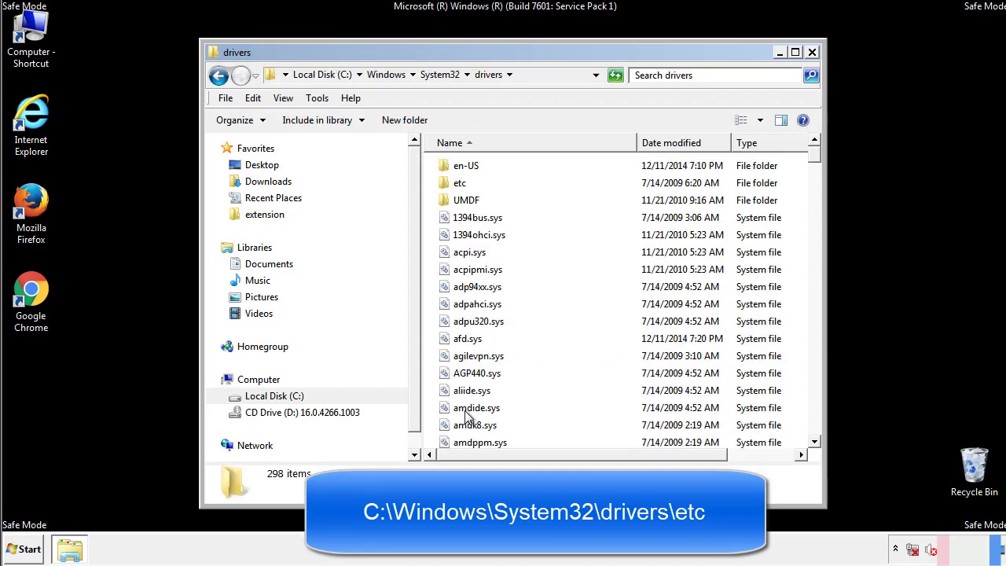
double_click(452, 187)
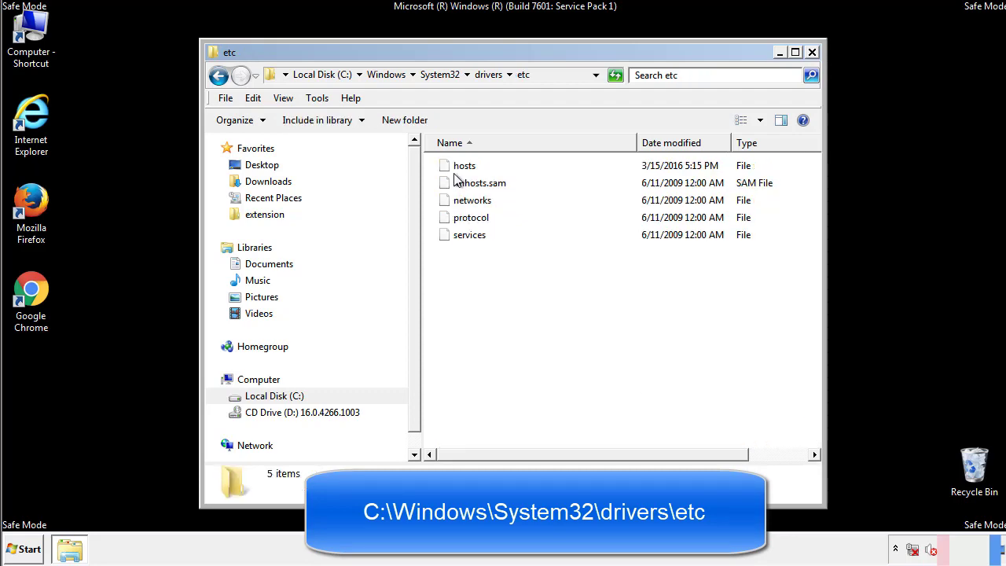
- Open the hosts file with Notepad and move its window so the whole text is in view
double_click(458, 168)
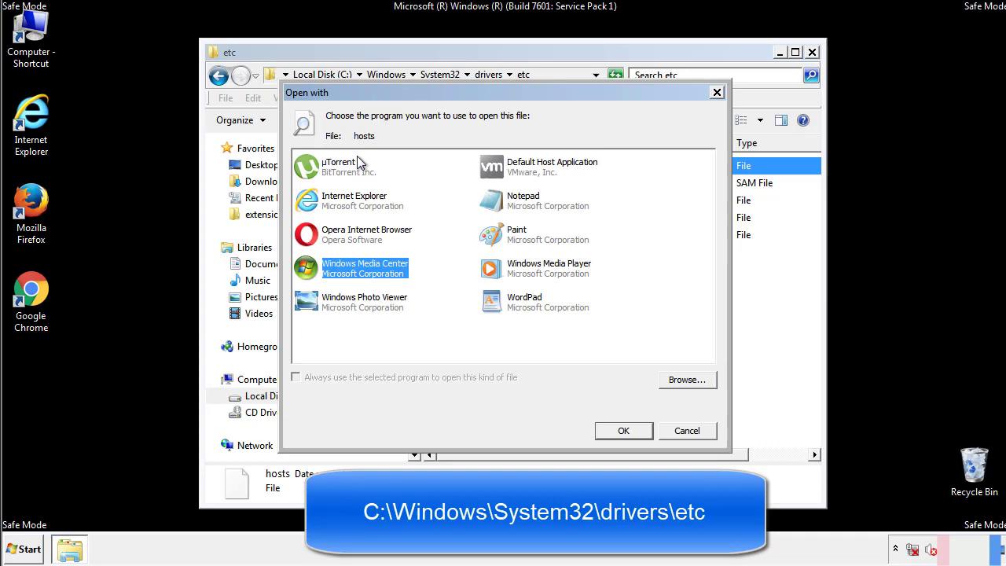
click(510, 206)
click(622, 430)
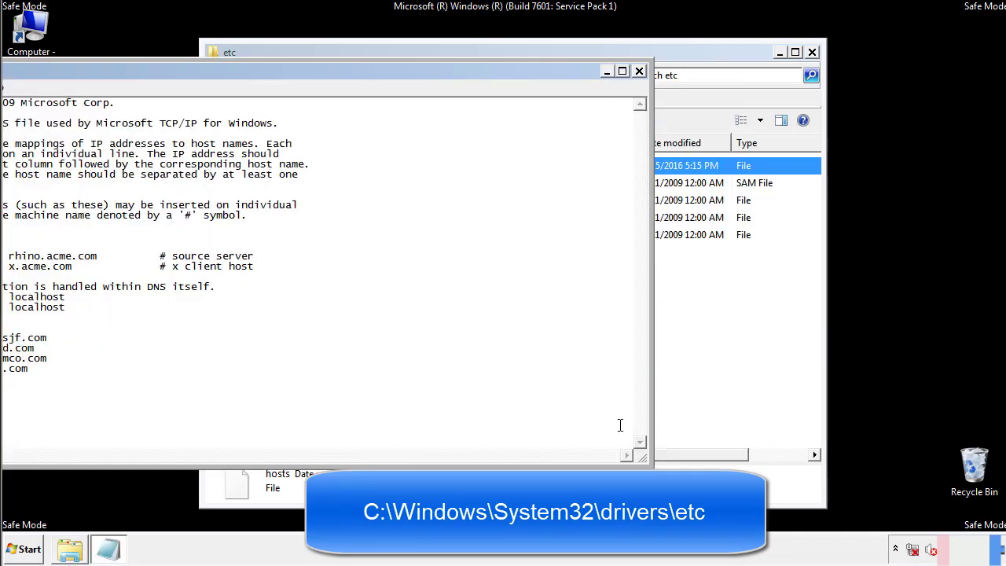
drag(411, 71, 640, 86)
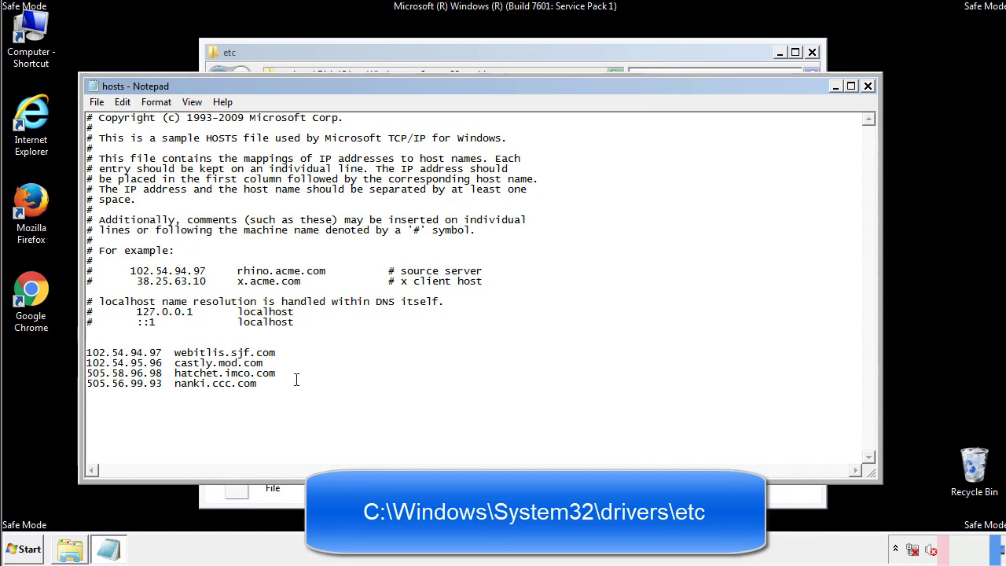
- Delete the four IP-to-host entries below the localhost lines, save the hosts file, and close the file and its folder
drag(281, 385, 85, 354)
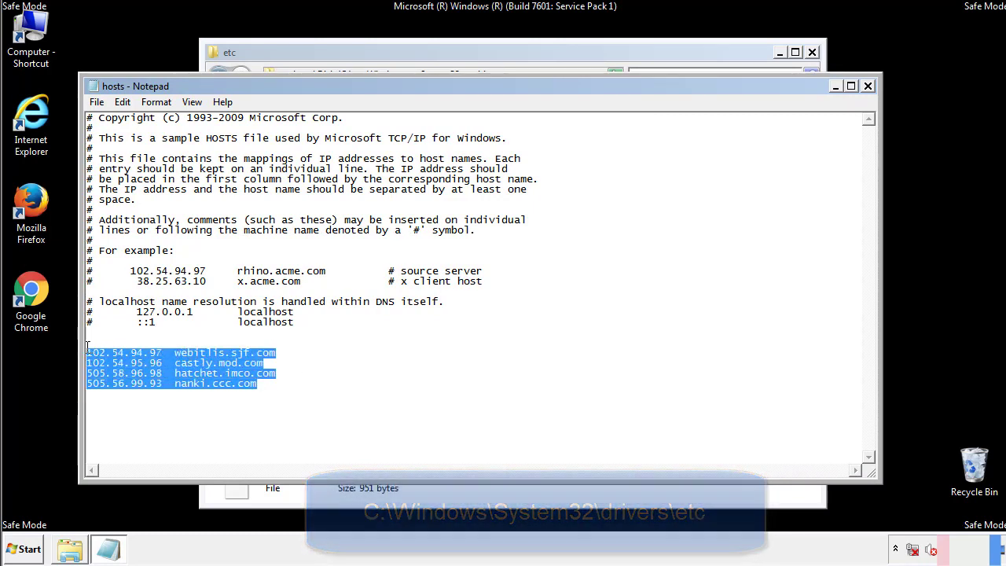
key(Delete)
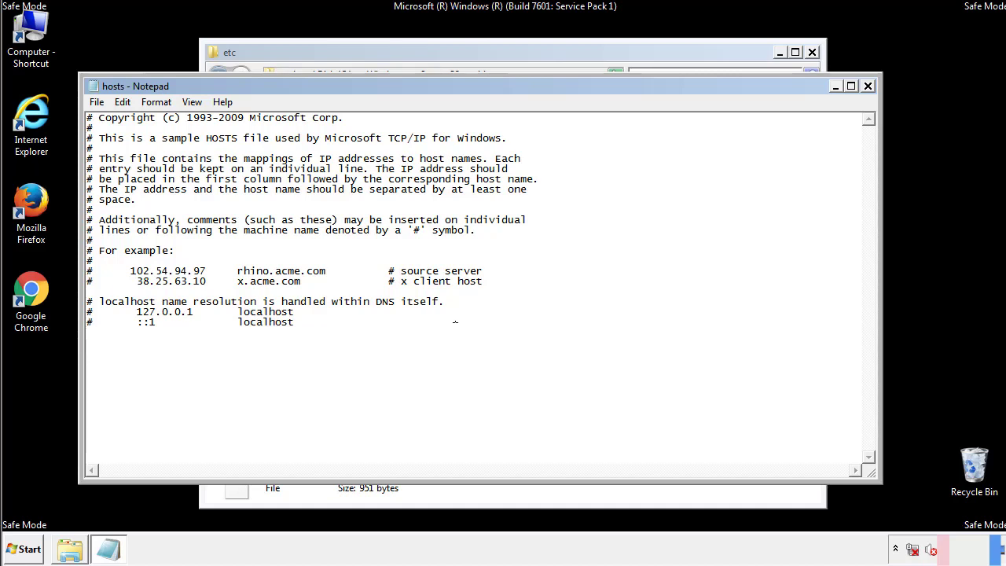
click(868, 86)
click(442, 289)
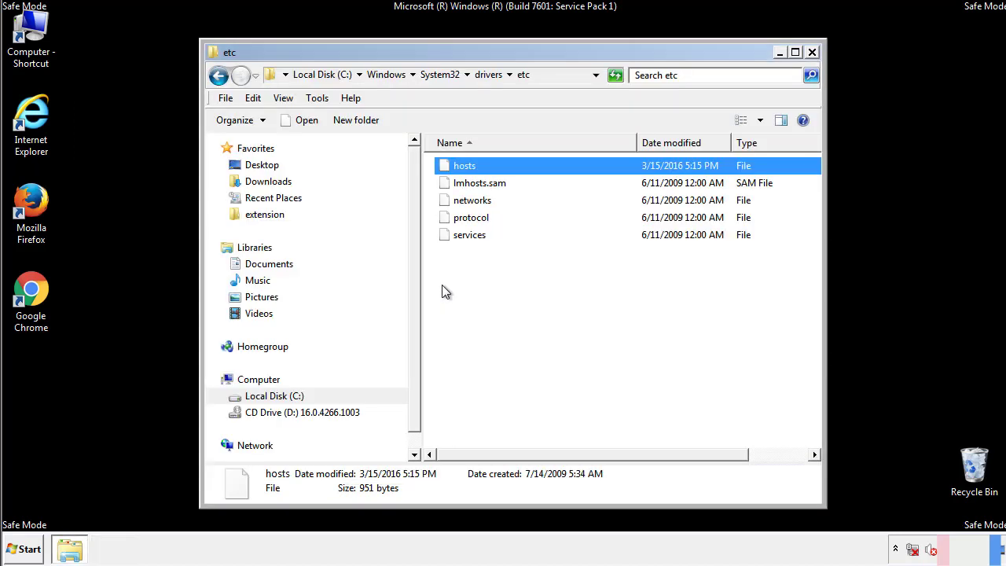
click(441, 286)
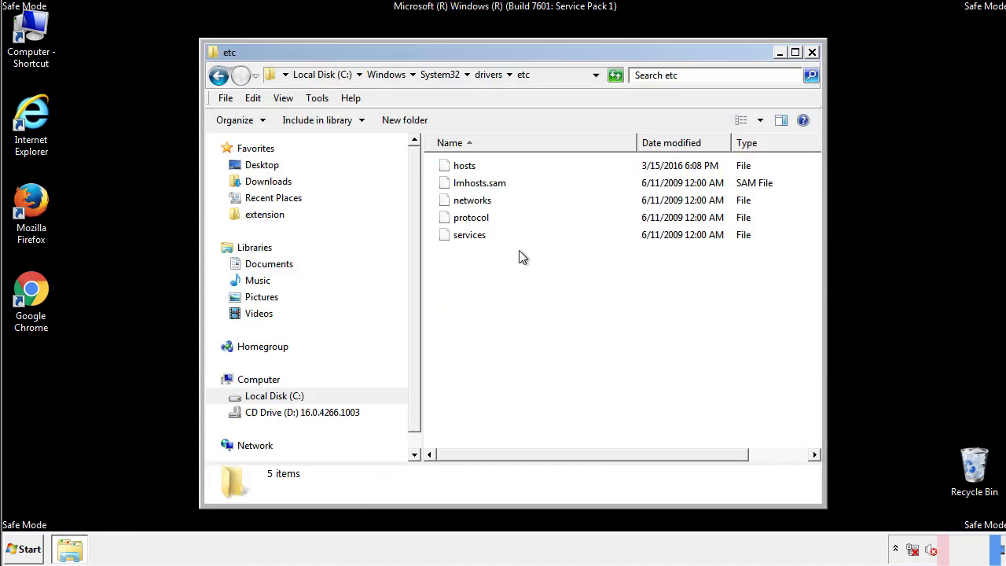
click(812, 53)
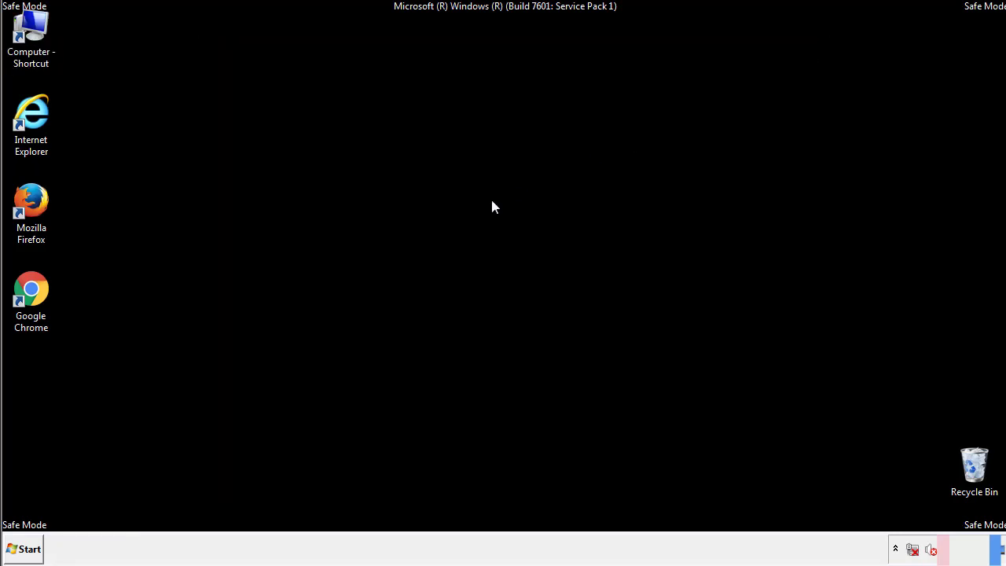
- Open the current user's Startup folder from the list of all programs
click(25, 549)
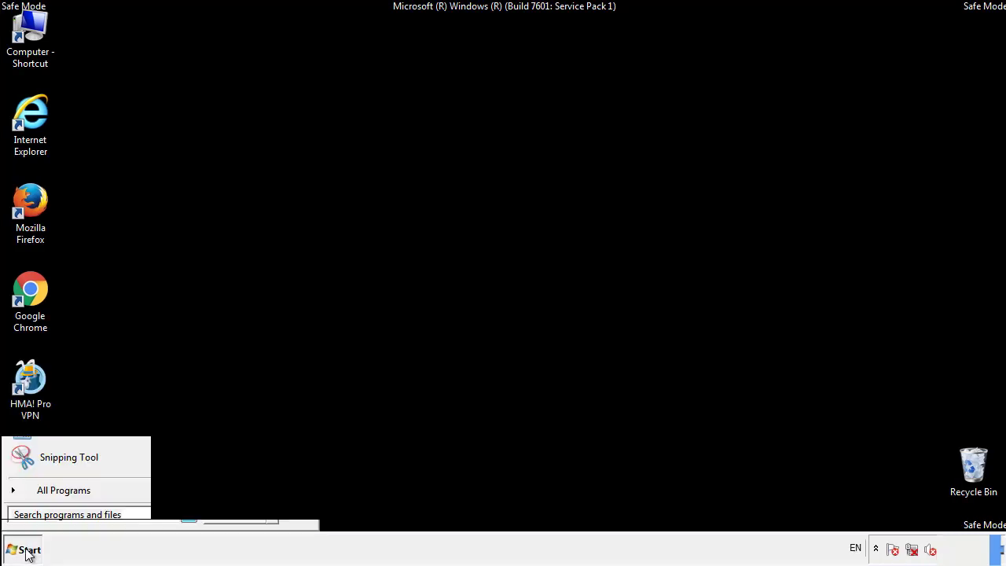
click(45, 497)
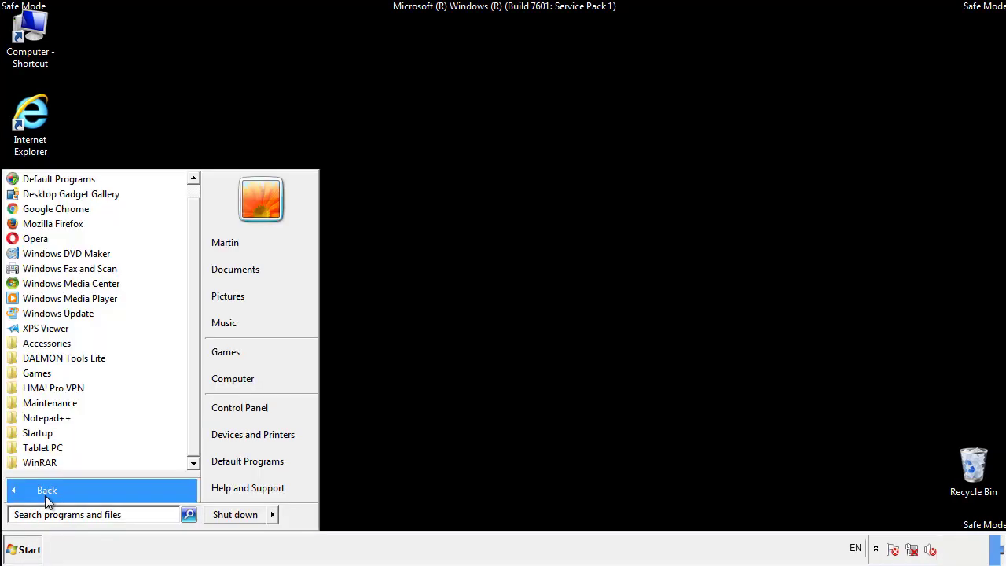
right_click(43, 430)
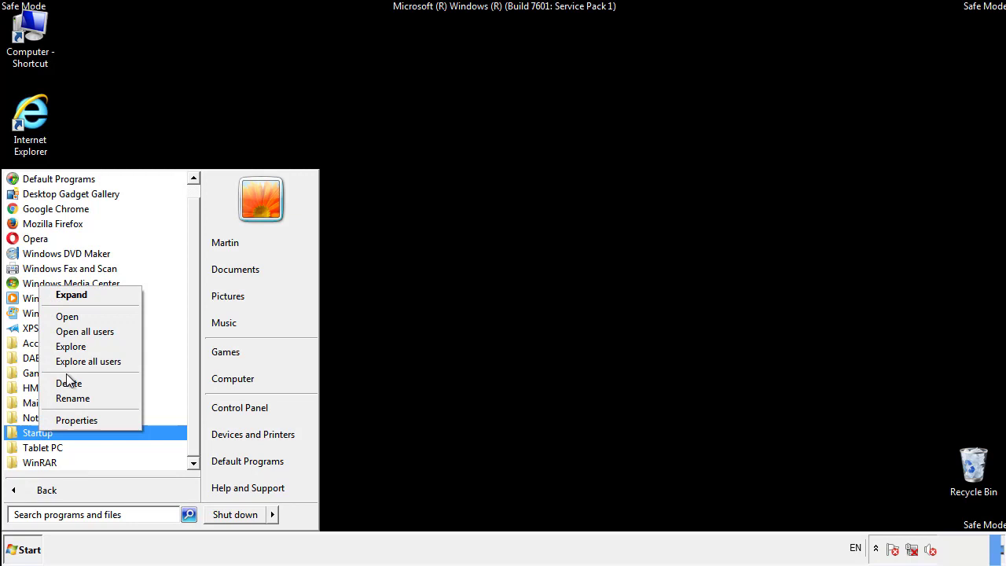
click(76, 316)
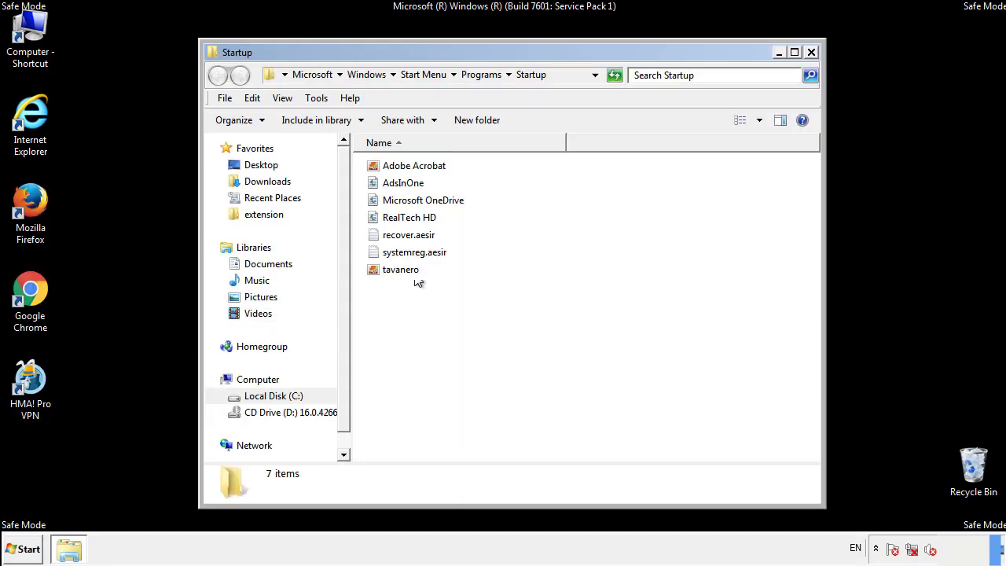
- Delete AdsInOne, recover.aesir, systemreg.aesir and tavanero from the Startup folder, then close the folder
click(409, 186)
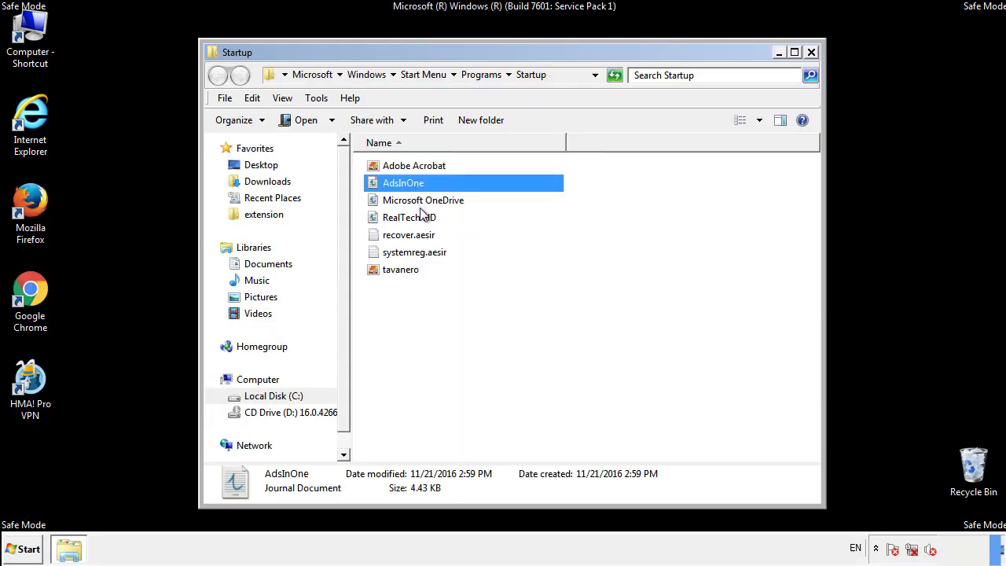
ctrl+click(409, 236)
ctrl+click(420, 253)
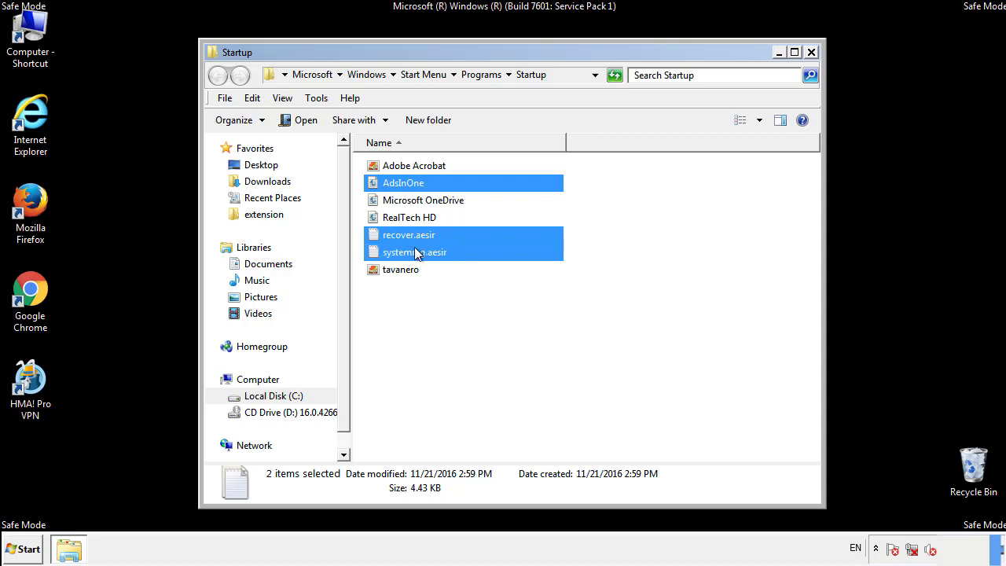
ctrl+click(403, 270)
right_click(398, 271)
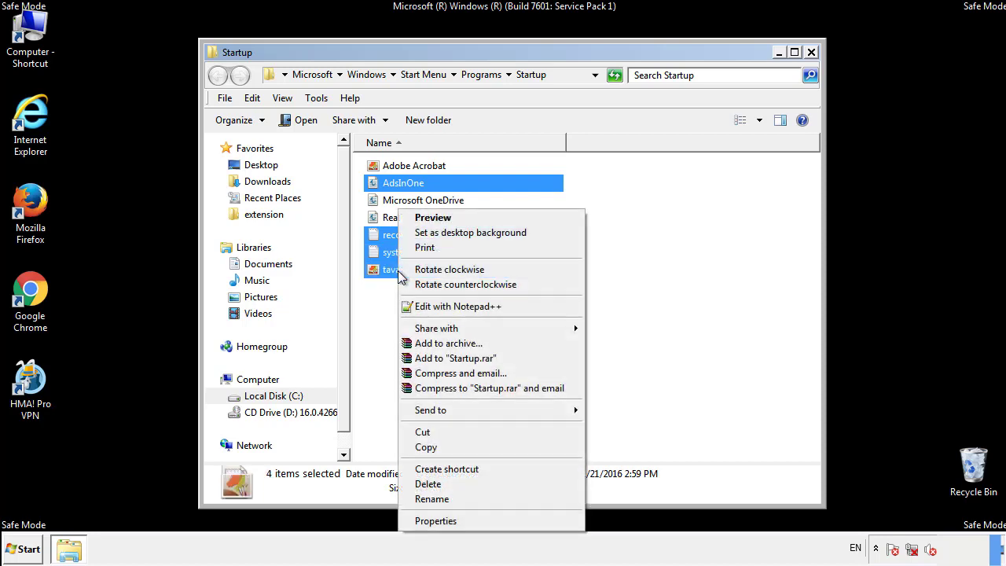
click(426, 483)
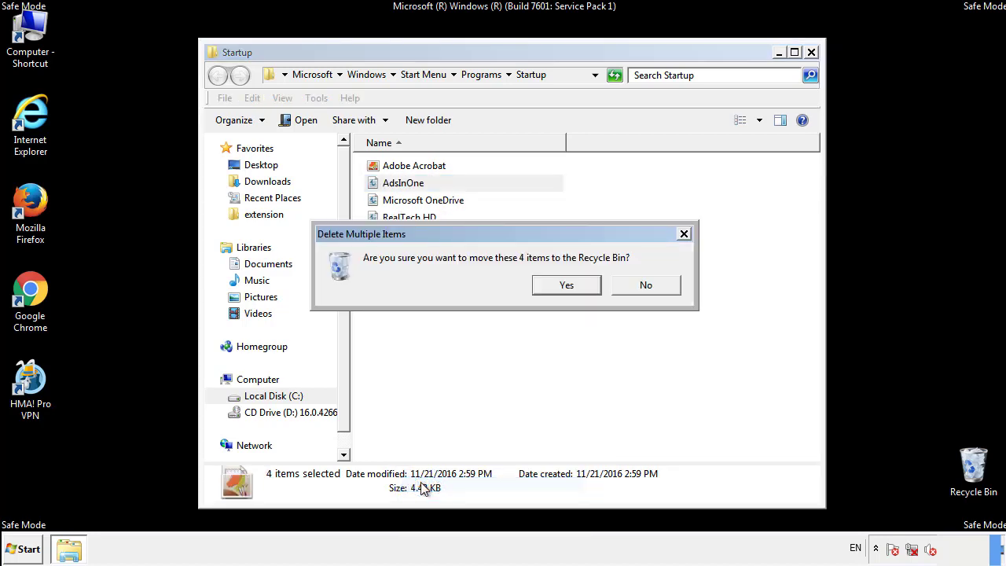
click(555, 285)
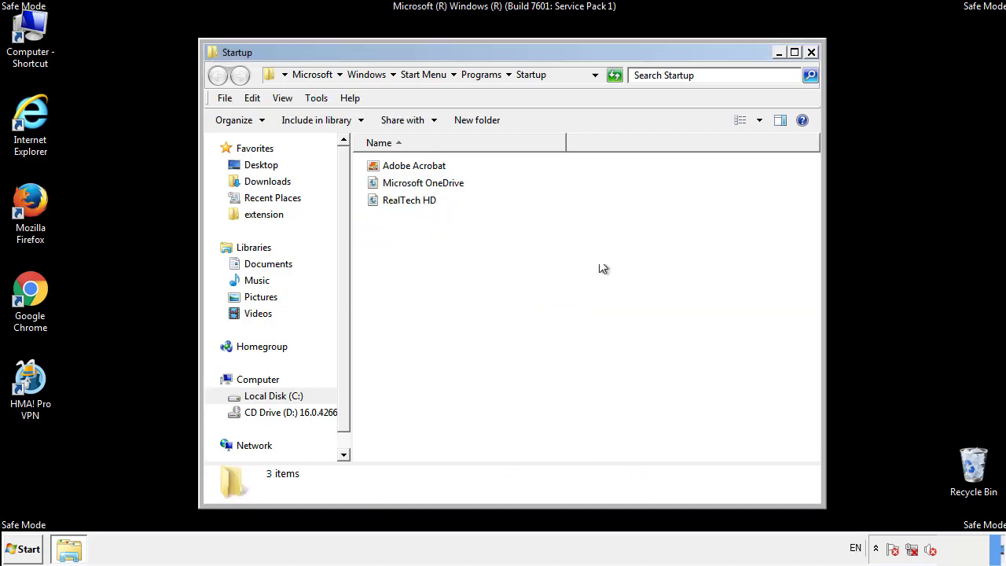
click(813, 61)
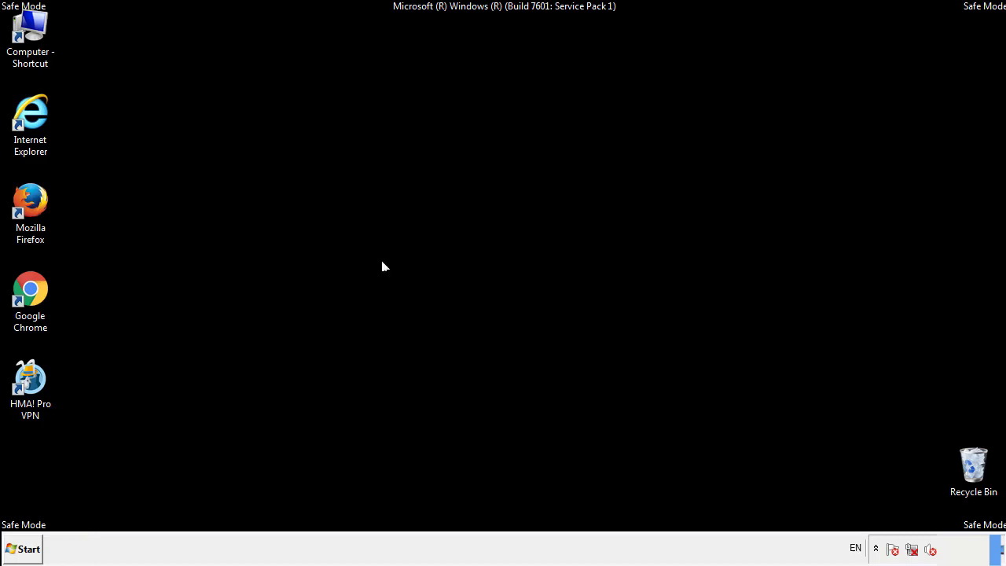
- Find and launch the Registry Editor by running regedit
click(24, 551)
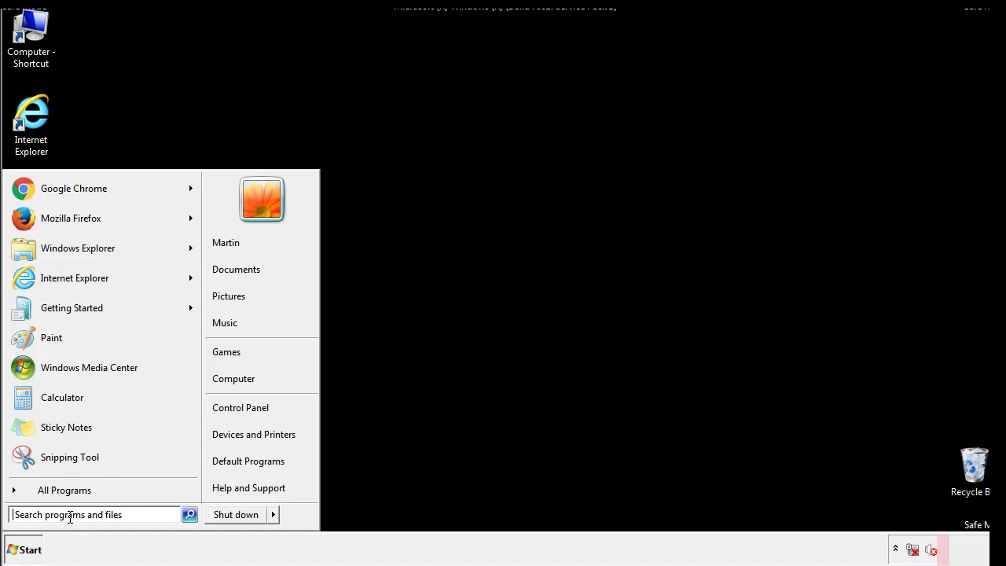
text(reged)
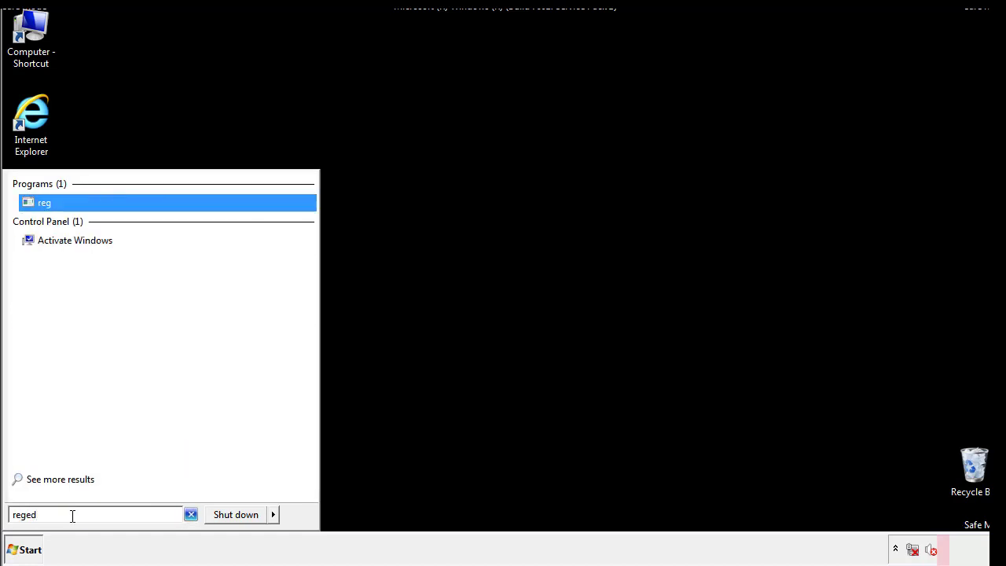
text(it)
key(Return)
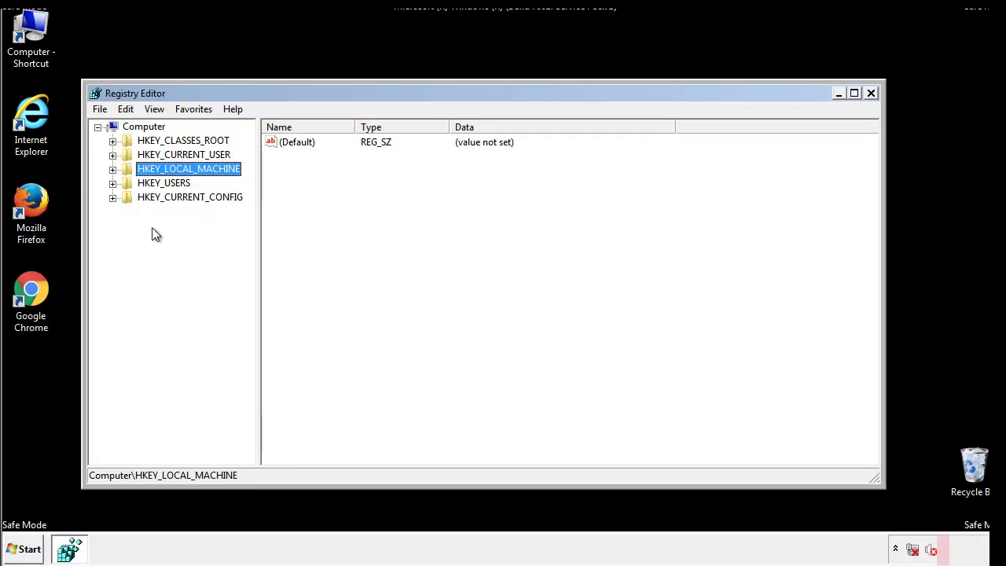
- Open the registry key HKEY_LOCAL_MACHINE\SOFTWARE\Microsoft\Windows\CurrentVersion\Run
click(113, 170)
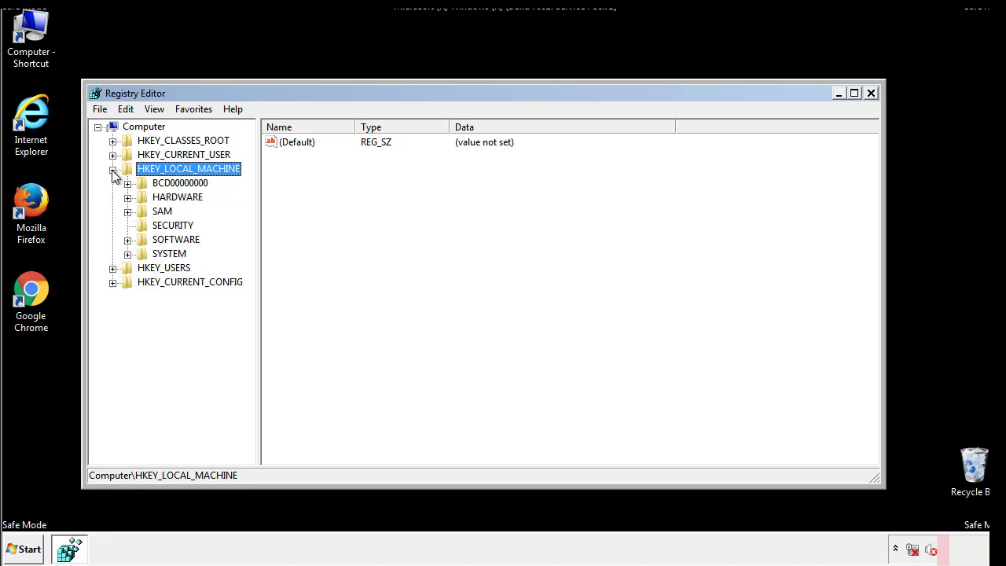
click(127, 240)
drag(247, 234, 249, 260)
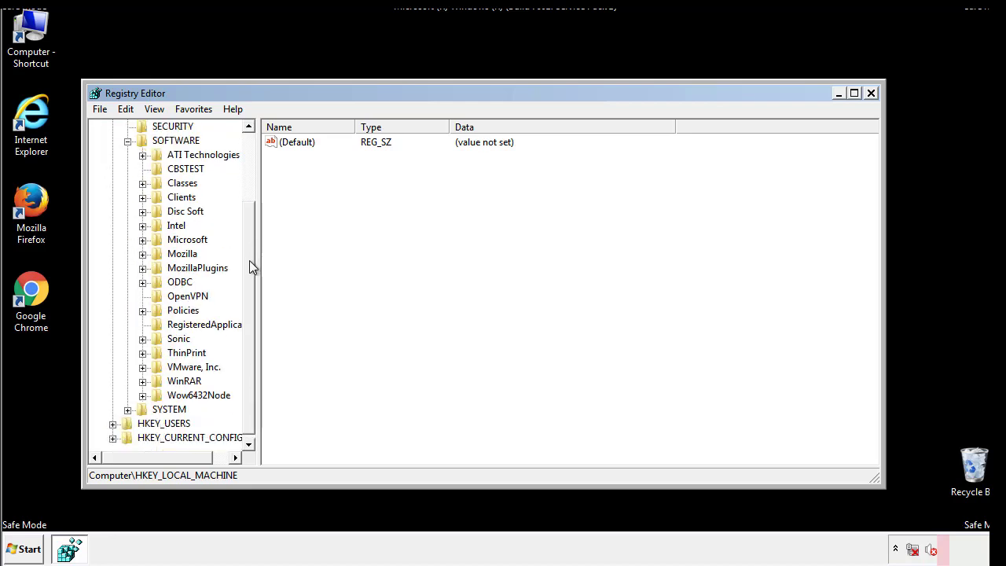
click(142, 239)
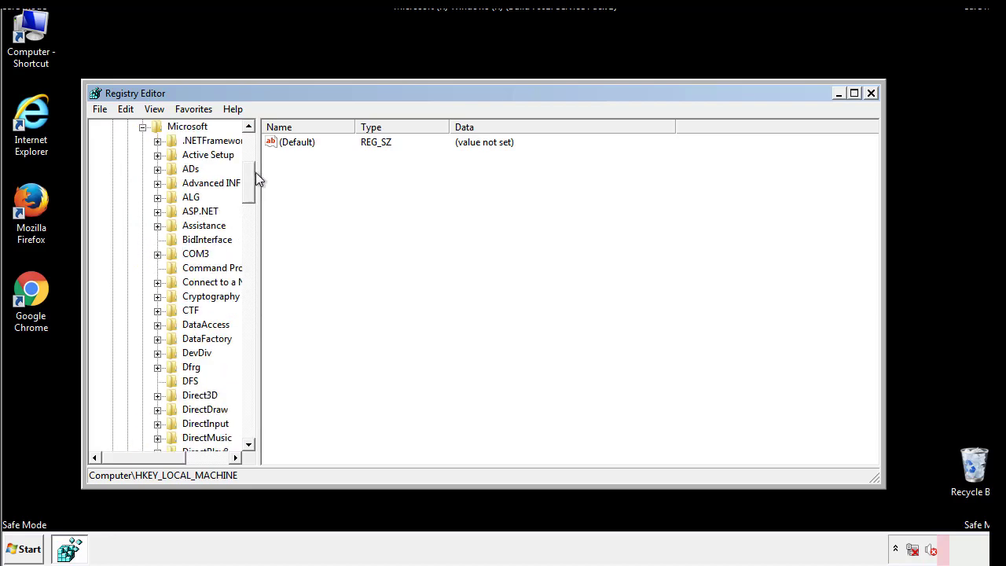
drag(249, 194, 251, 404)
click(157, 240)
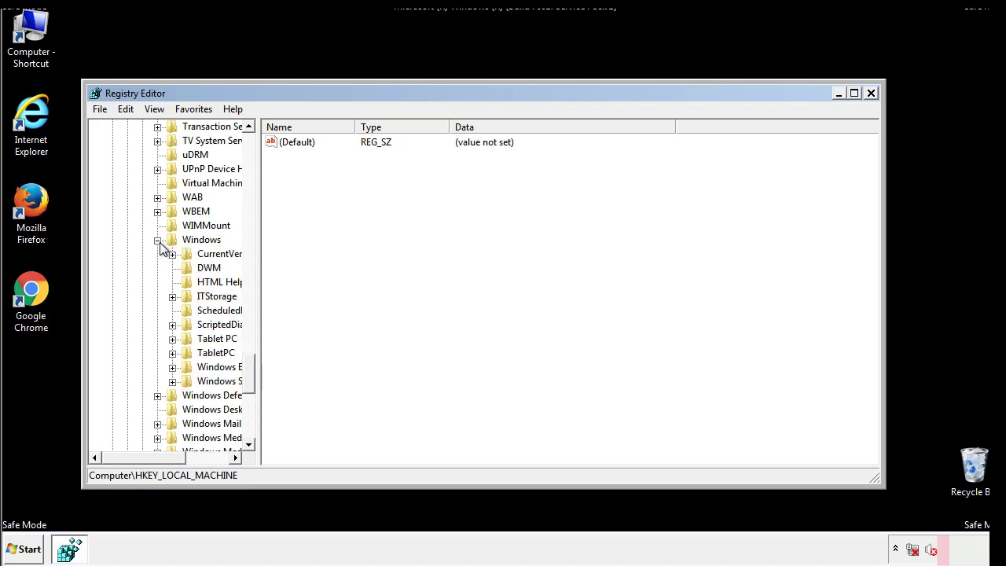
drag(139, 457, 165, 461)
click(129, 254)
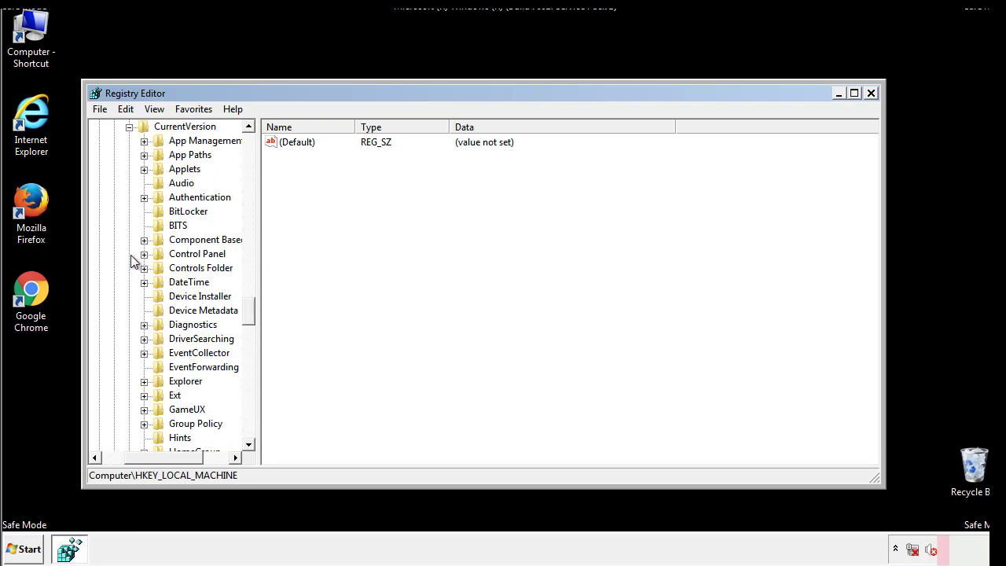
drag(256, 312, 248, 364)
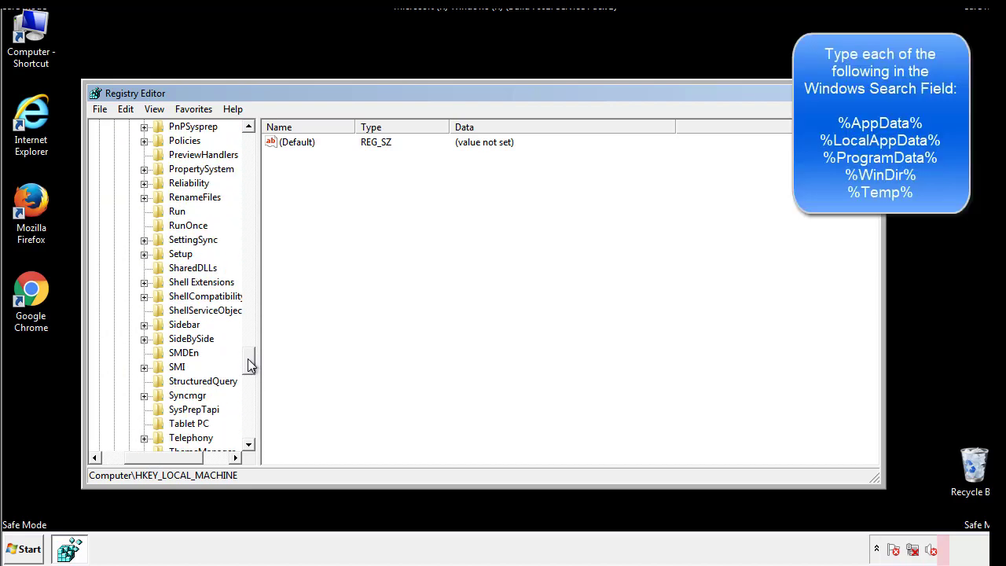
click(166, 213)
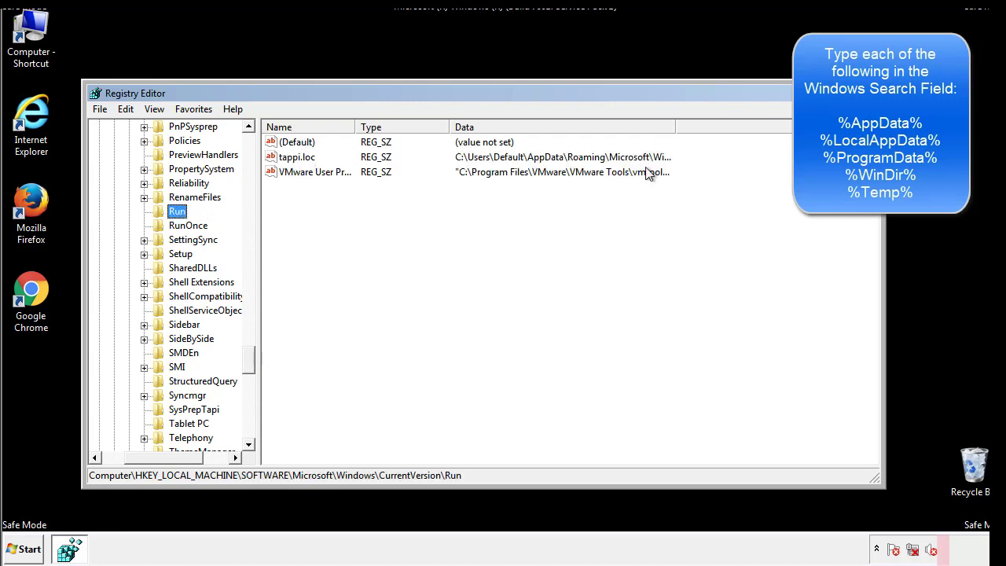
- Permanently delete the tappi.loc value from the local machine's Run key
click(297, 160)
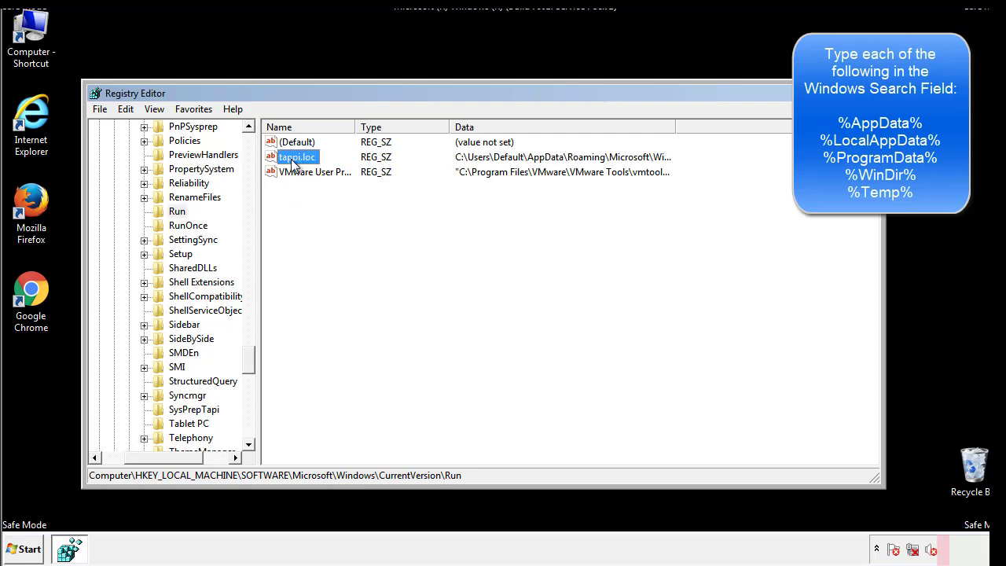
right_click(292, 160)
click(314, 204)
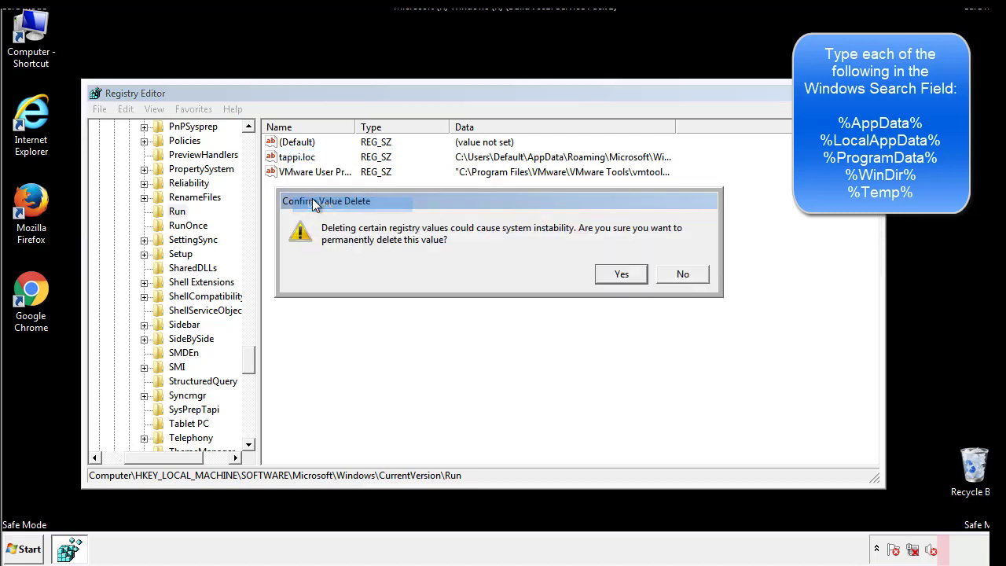
click(612, 275)
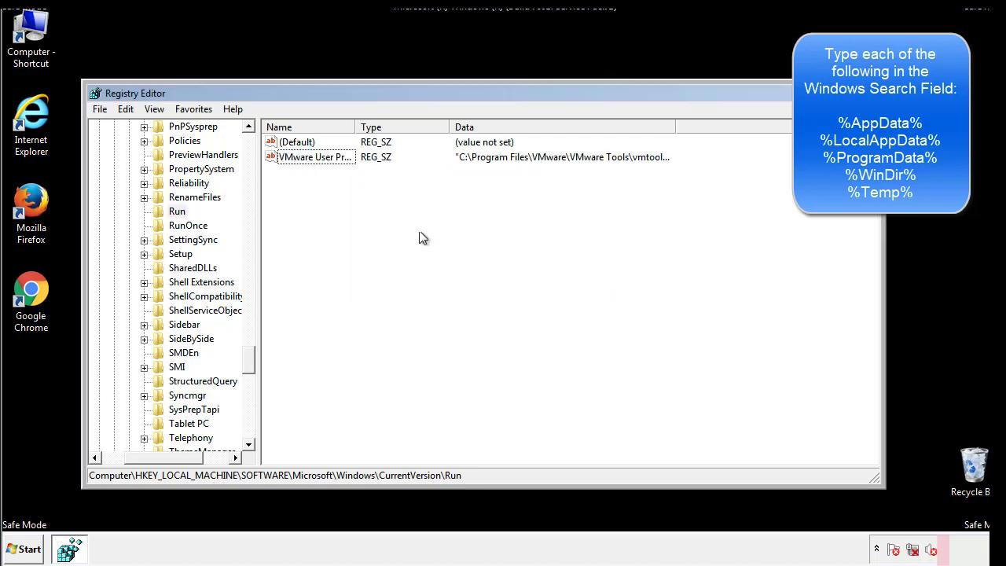
- Collapse the whole HKEY_LOCAL_MACHINE branch in the registry tree
drag(249, 353, 249, 430)
drag(189, 457, 122, 468)
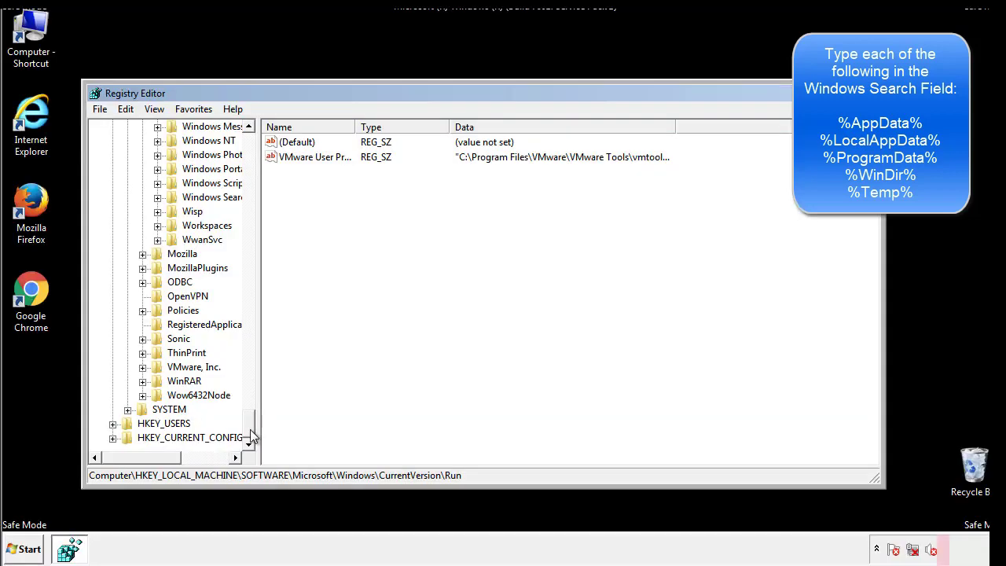
drag(250, 433, 256, 149)
click(113, 169)
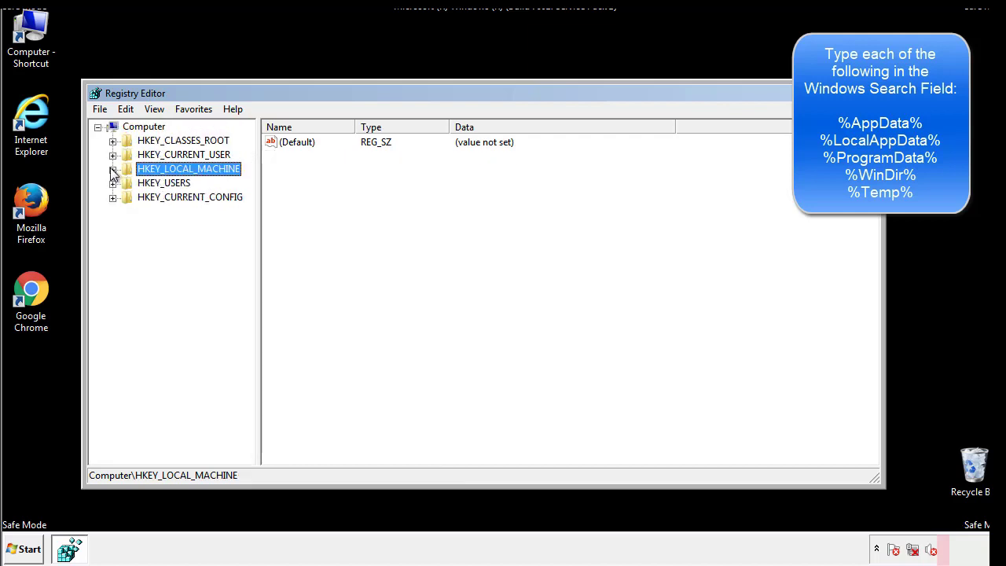
- Open the key HKEY_CURRENT_USER\Software\Microsoft\Windows\CurrentVersion\Run to check its startup values
click(113, 154)
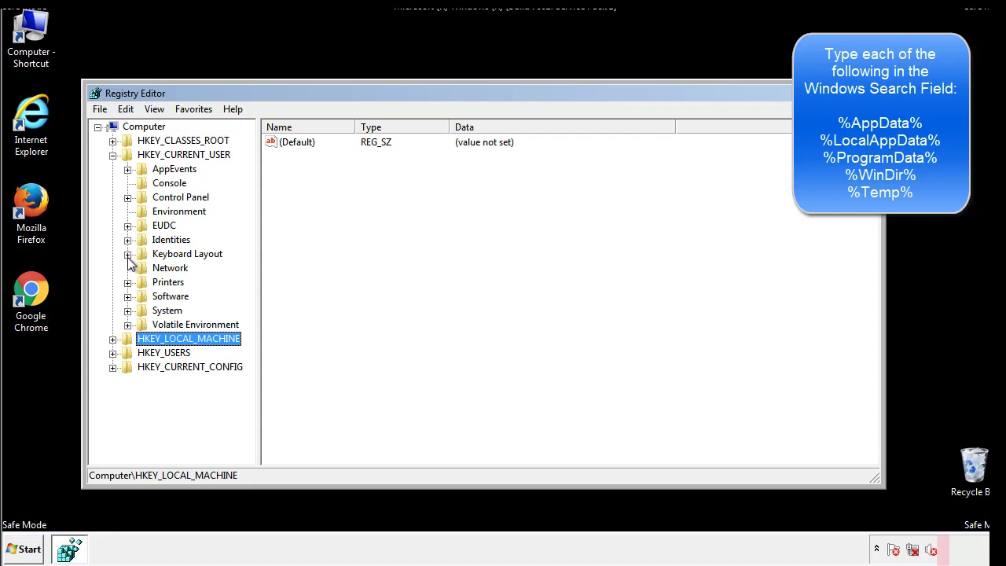
click(128, 296)
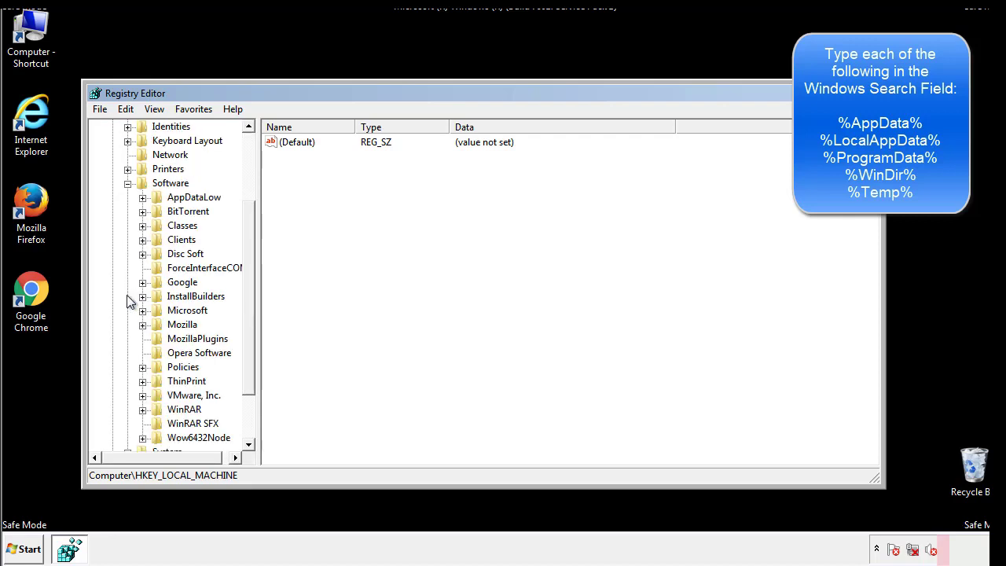
drag(247, 287, 247, 300)
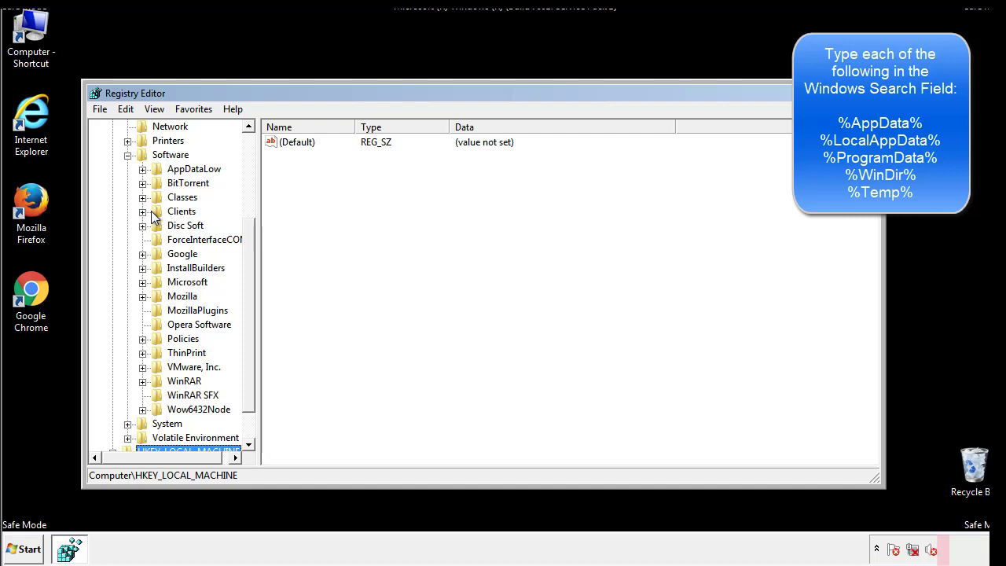
click(143, 283)
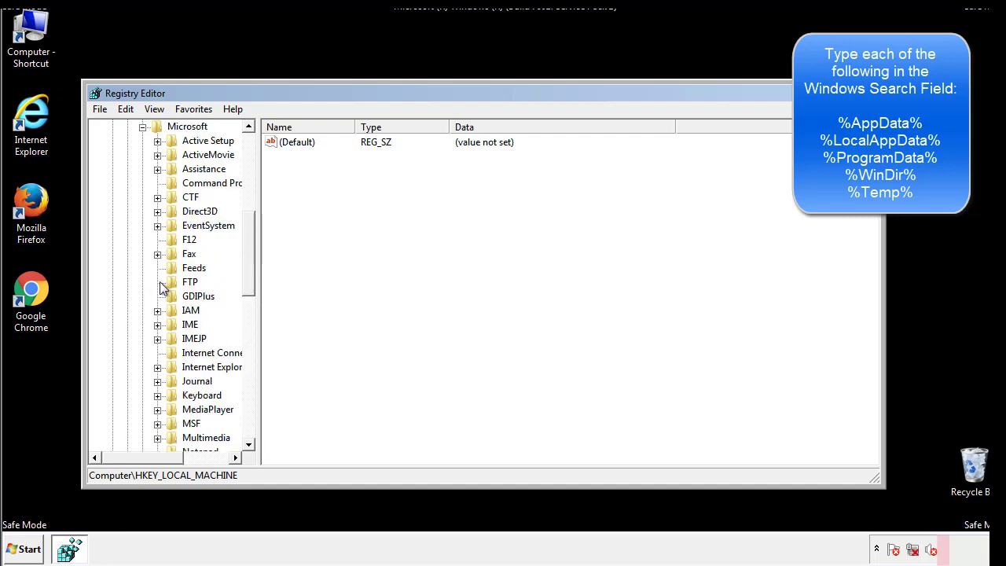
drag(247, 229, 248, 334)
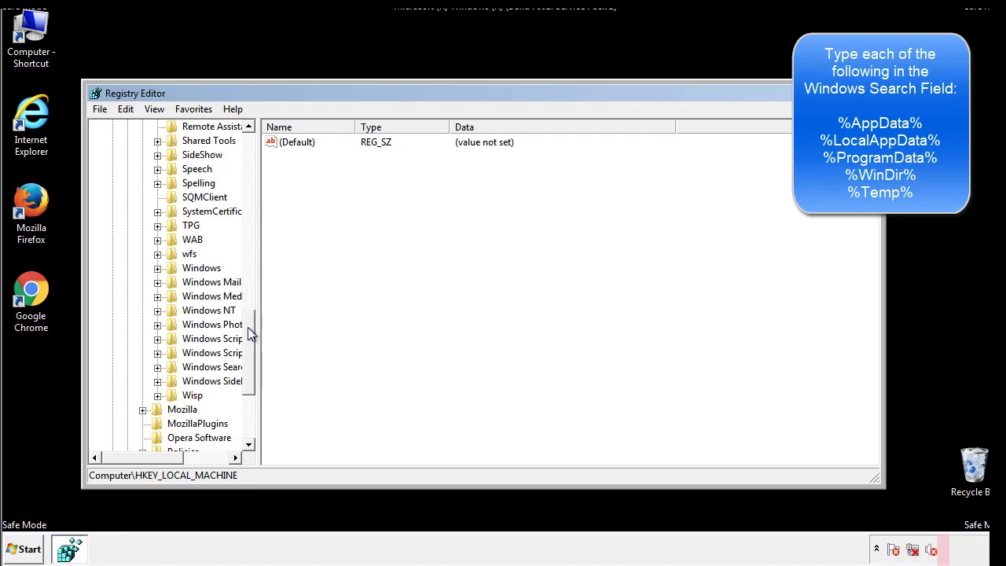
click(158, 268)
click(172, 282)
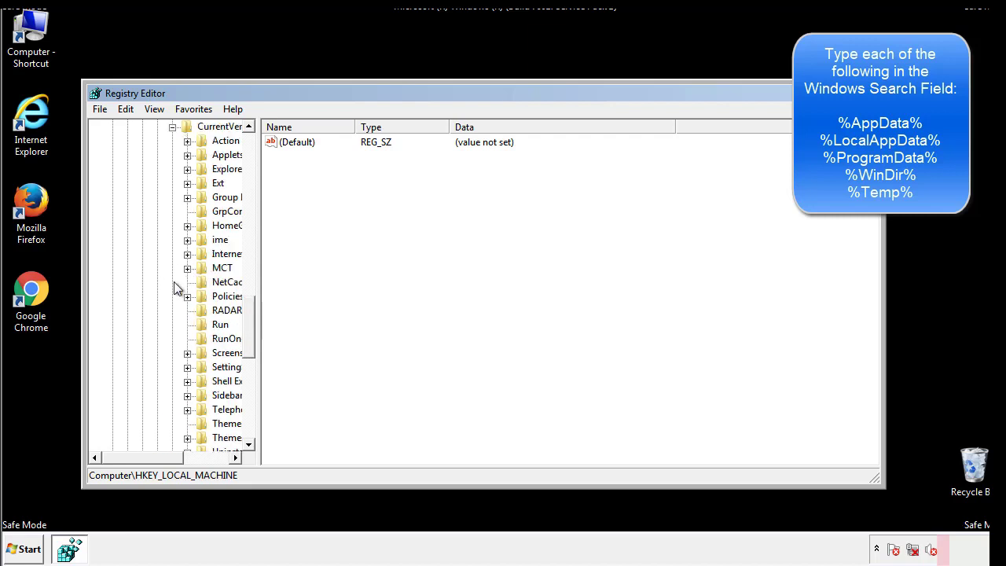
drag(153, 464, 177, 458)
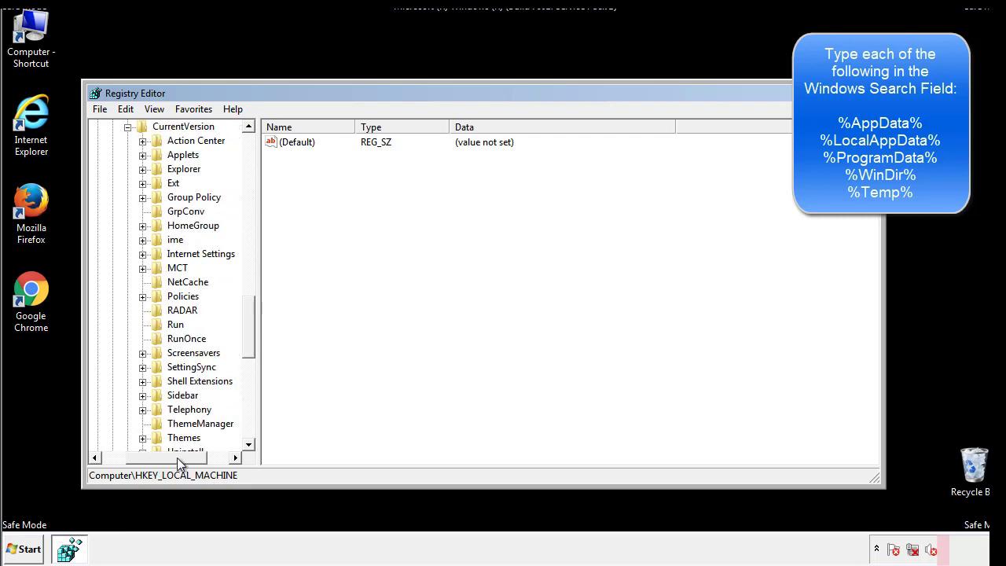
click(174, 324)
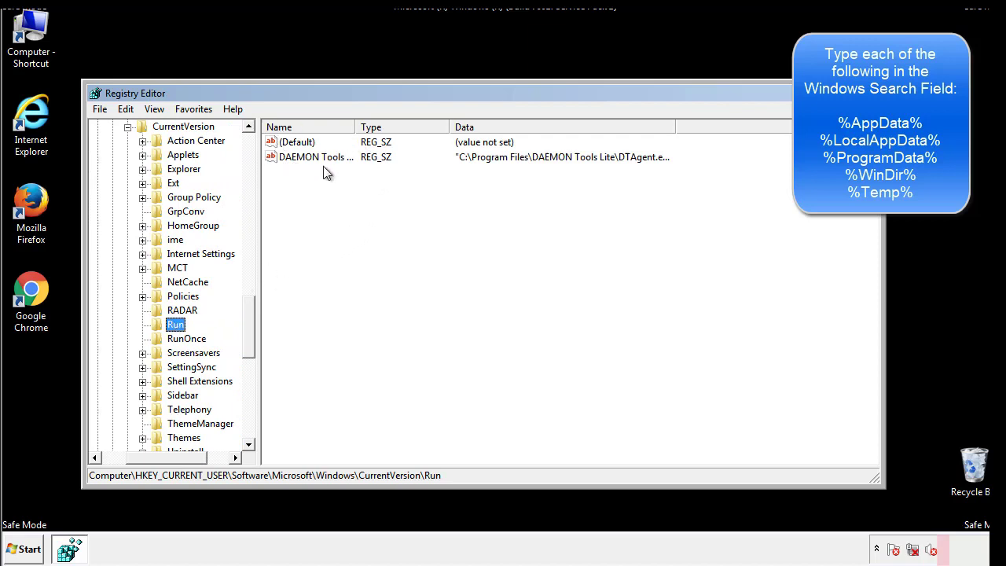
- Collapse the Windows key under HKEY_CURRENT_USER\Software\Microsoft and return to the start of the registry tree
click(432, 182)
drag(293, 228, 332, 177)
drag(167, 455, 140, 457)
drag(251, 346, 249, 335)
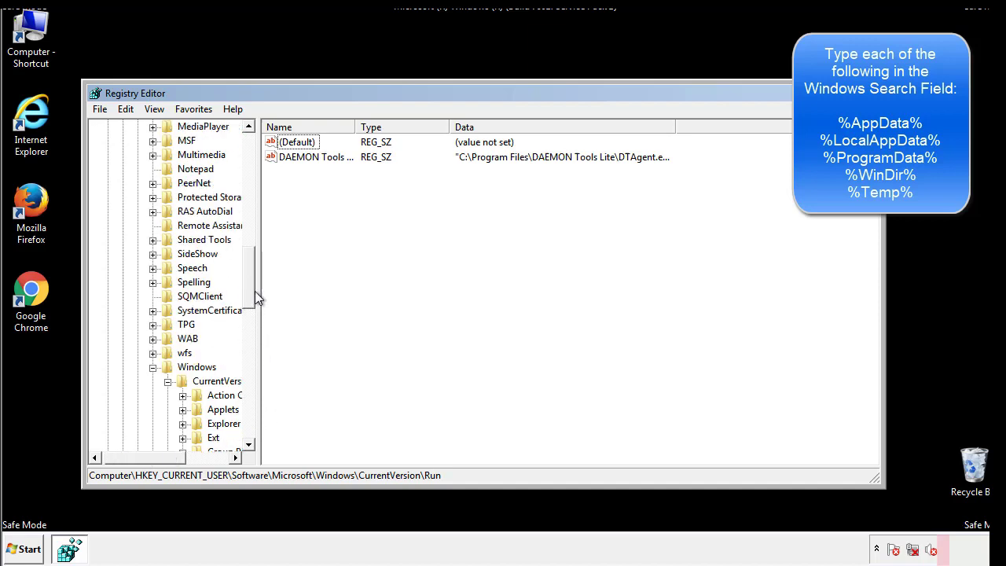
click(154, 368)
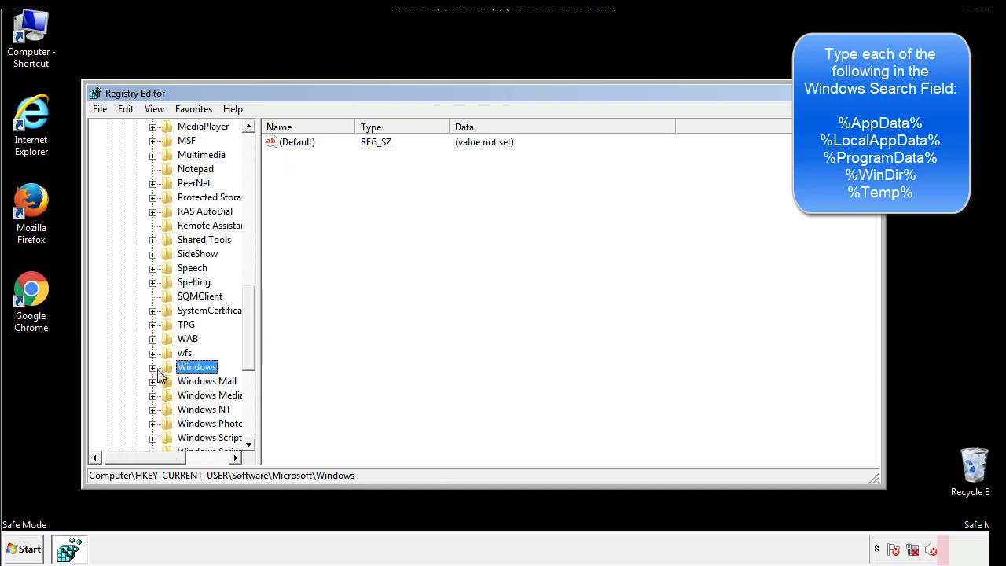
drag(253, 350, 253, 194)
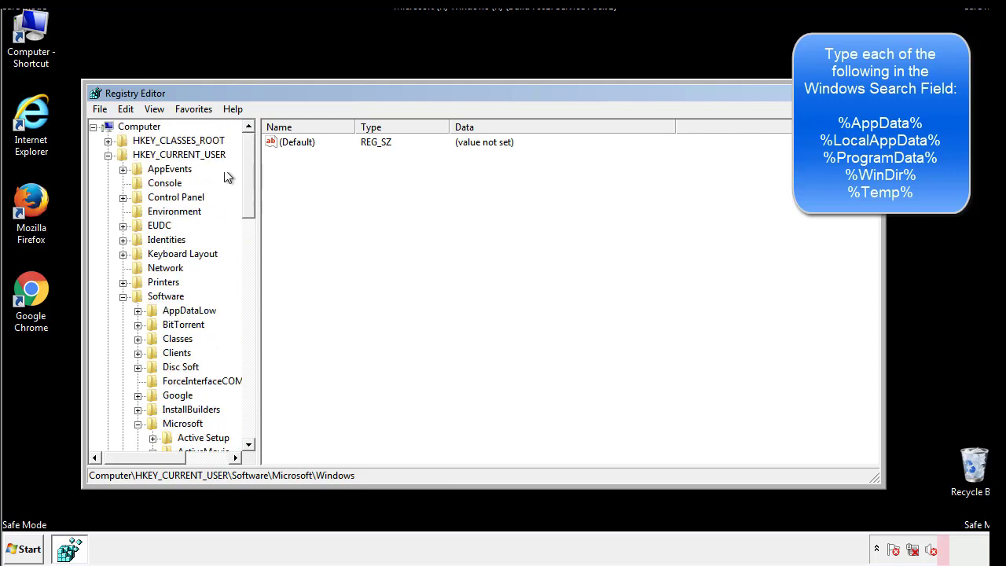
- Search the registry's keys, values and data for %temp%
click(128, 110)
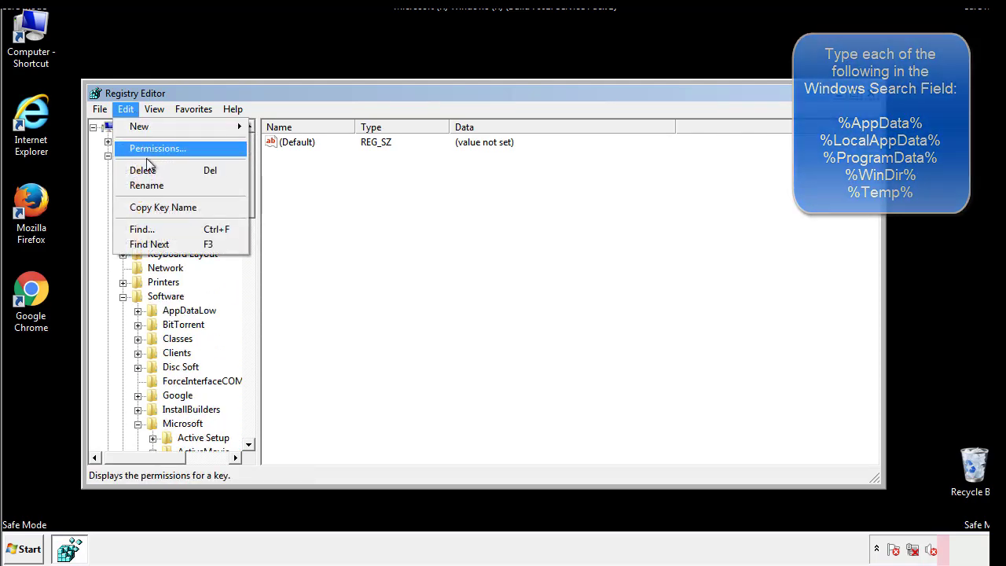
click(143, 229)
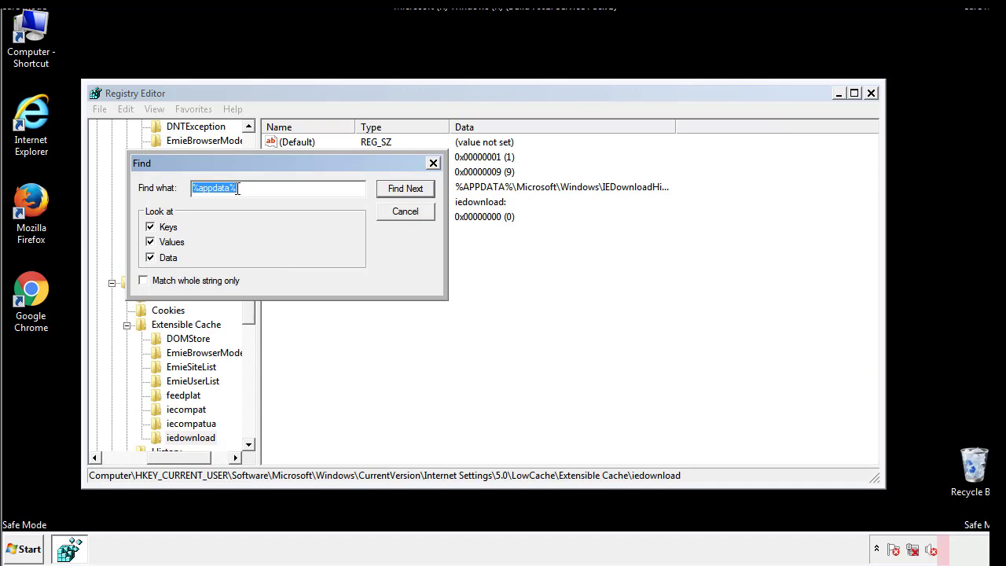
text(%temp%)
key(Return)
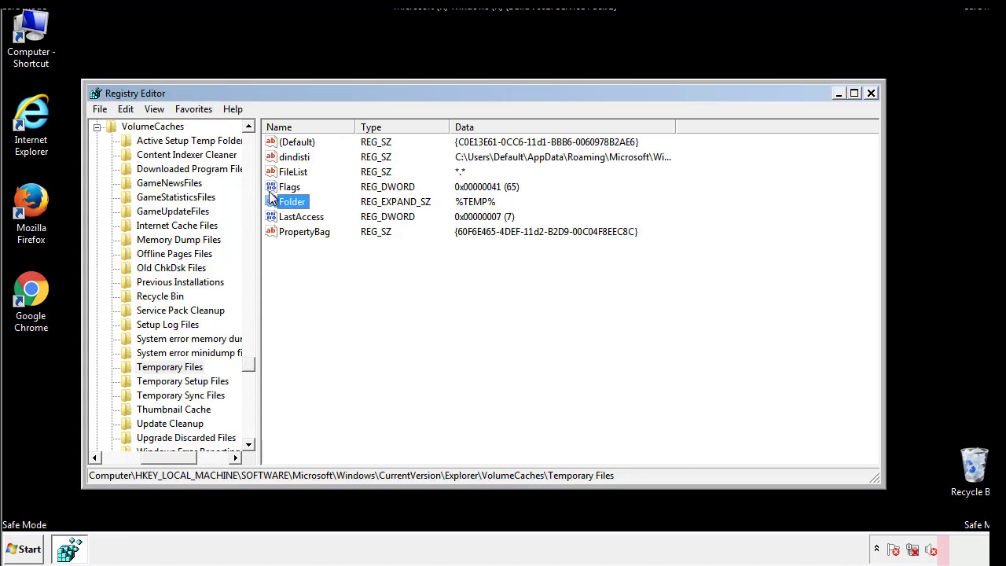
- Delete all values in the VolumeCaches\Temporary Files registry key and close the Registry Editor
click(415, 273)
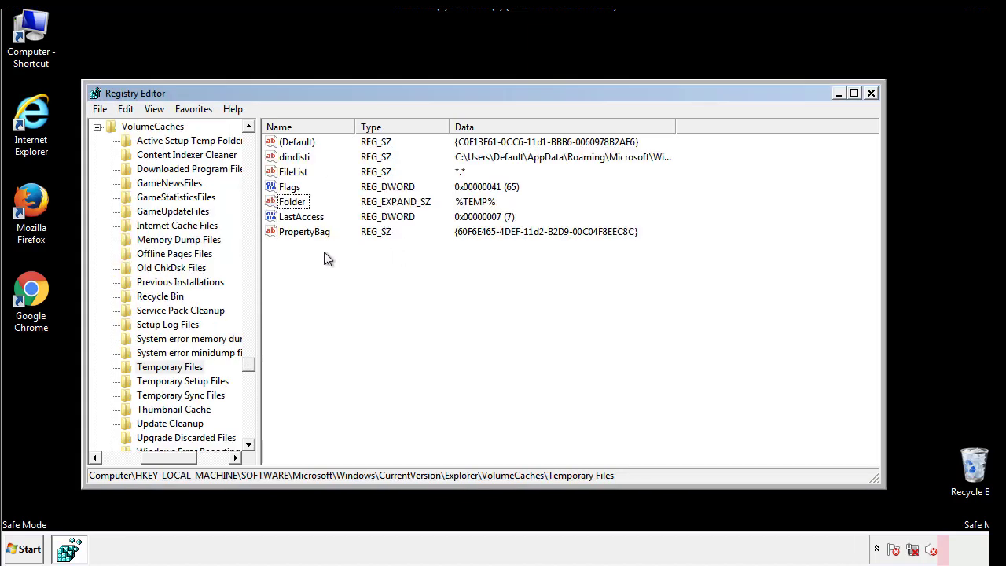
drag(323, 253, 286, 135)
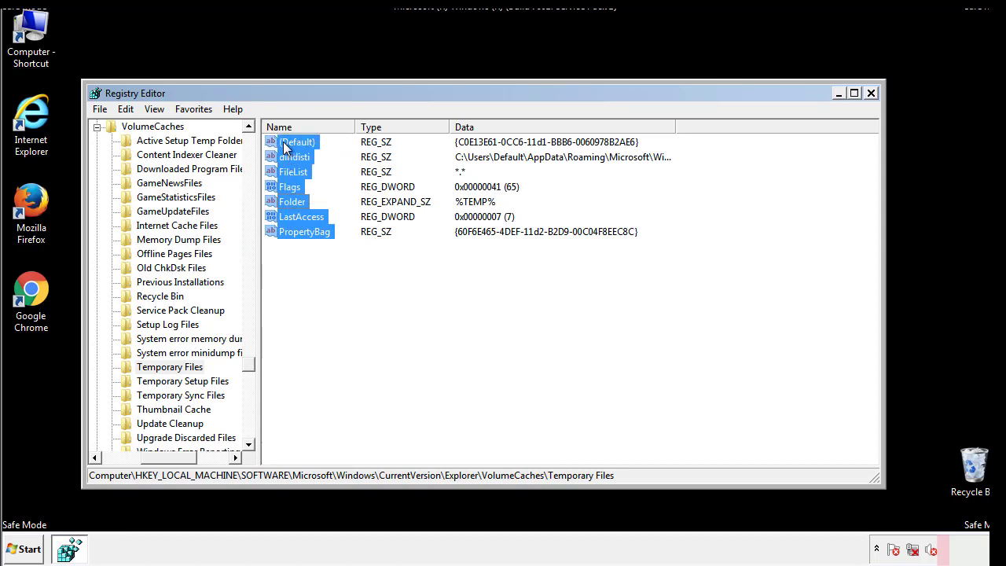
right_click(285, 147)
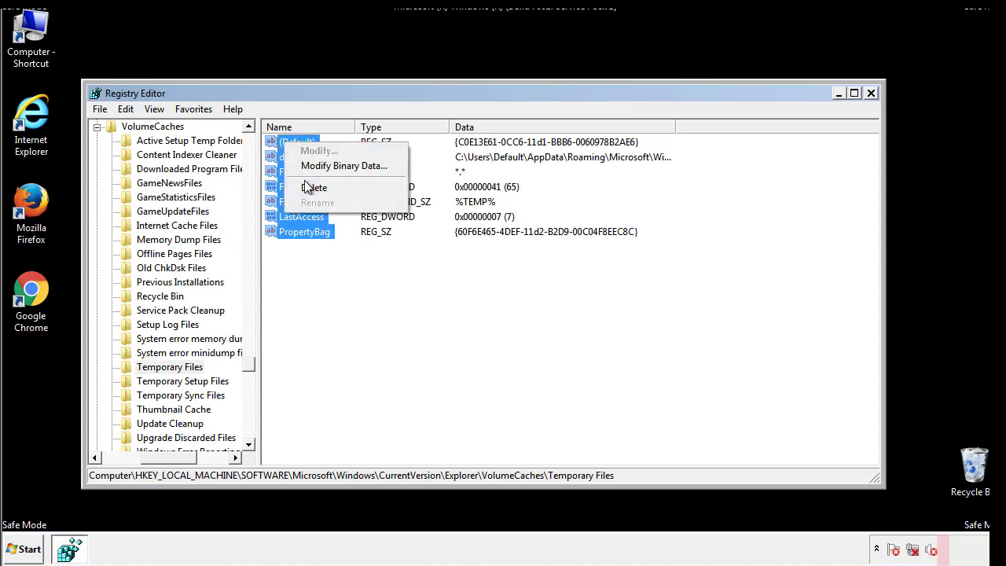
click(308, 188)
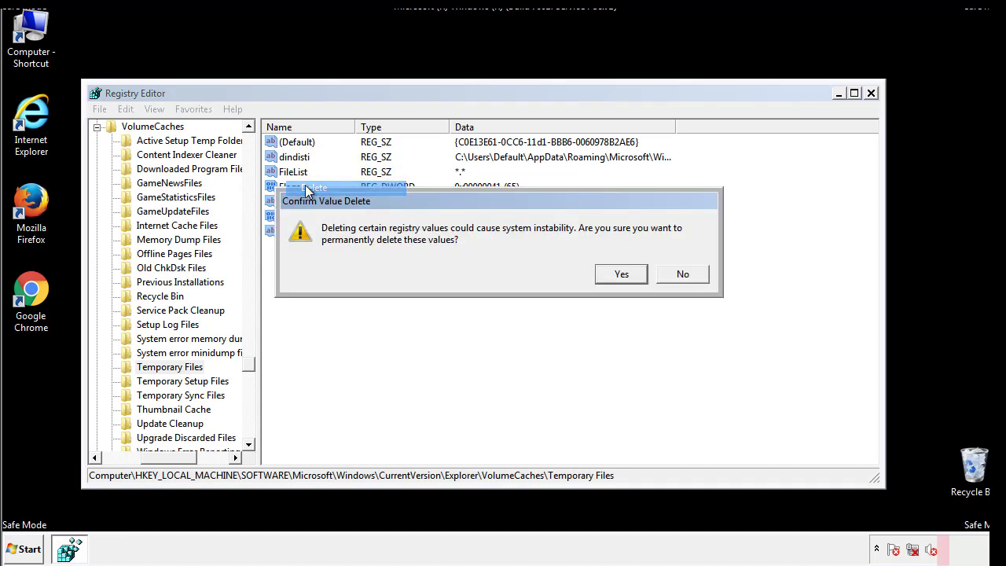
click(625, 273)
click(350, 193)
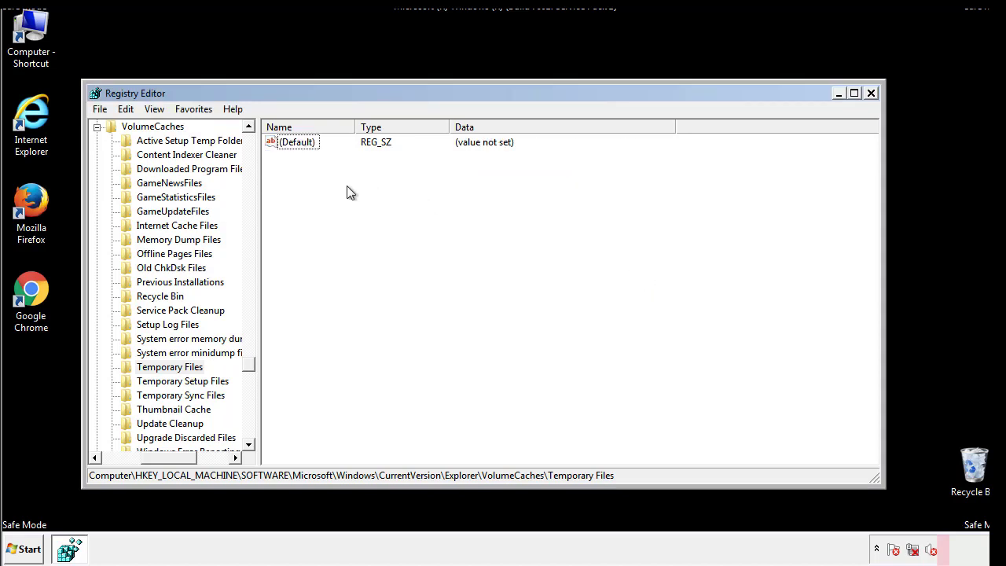
click(872, 94)
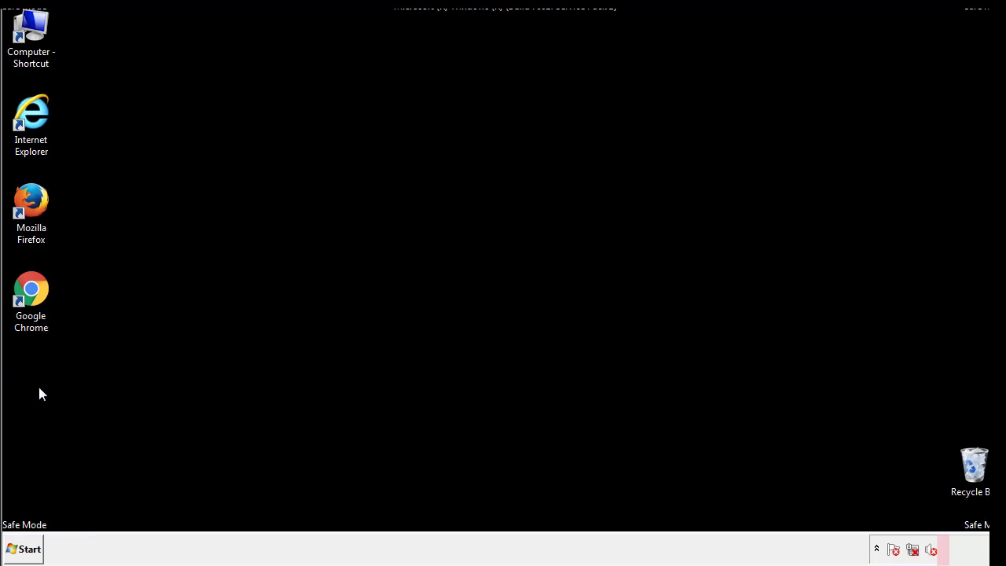
- Open System Configuration by running msconfig
click(19, 550)
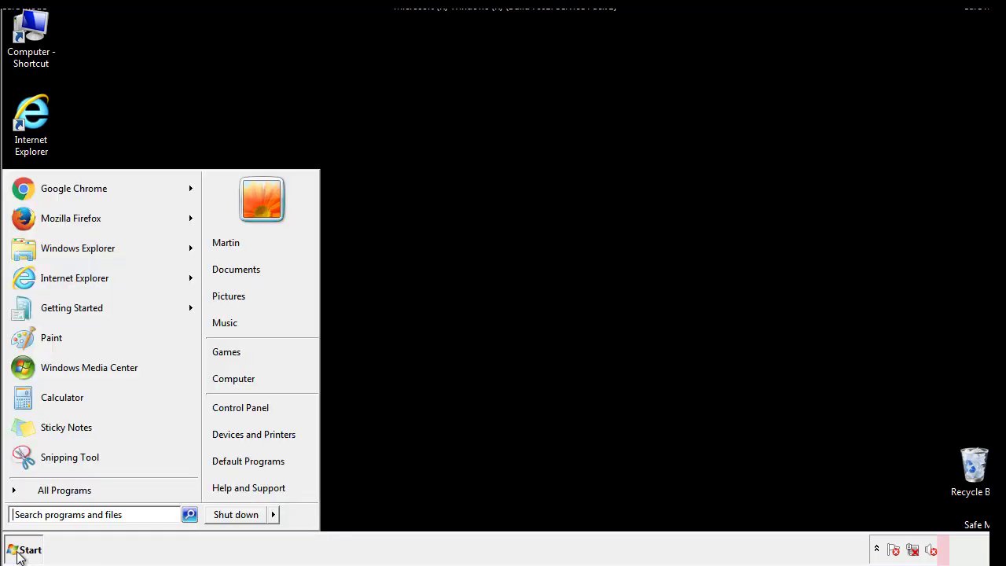
click(54, 515)
text(mscon)
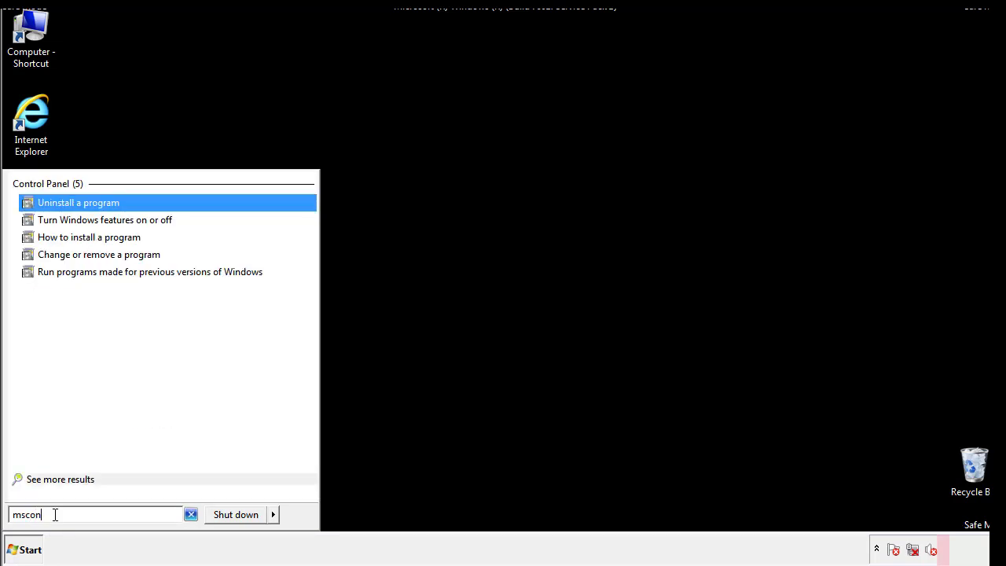
text(fig)
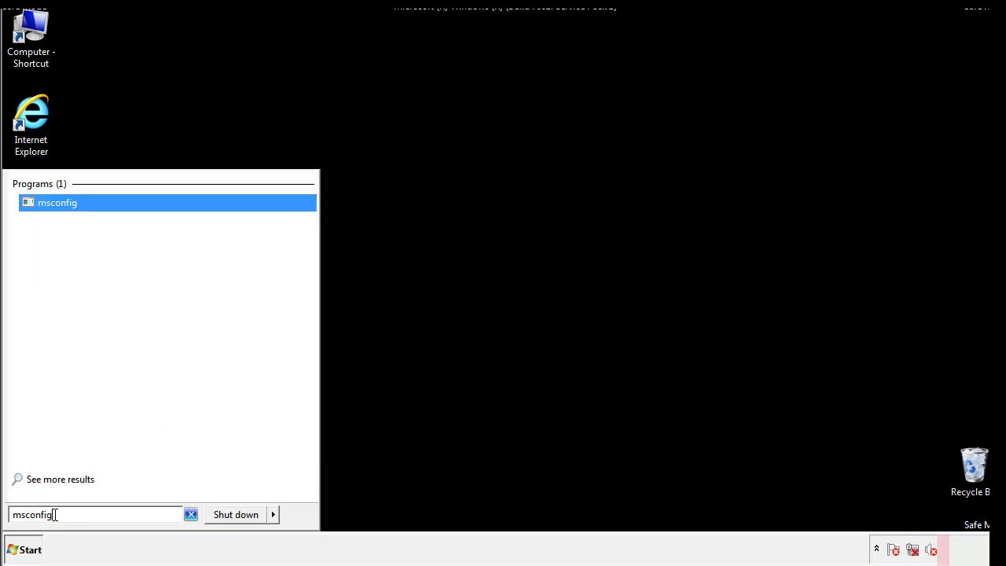
key(Return)
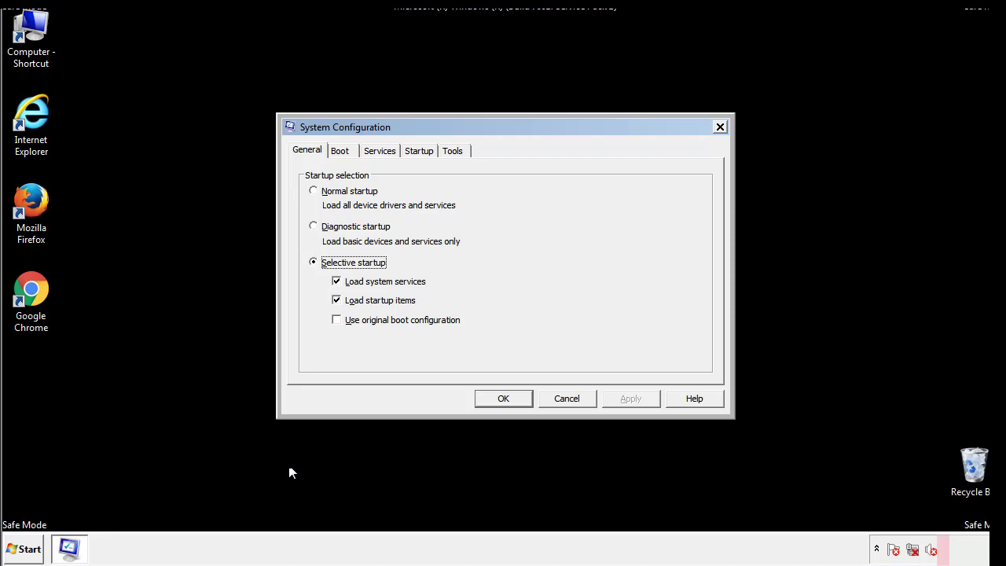
- Turn off the Safe boot option, apply the boot settings and restart the computer
click(342, 151)
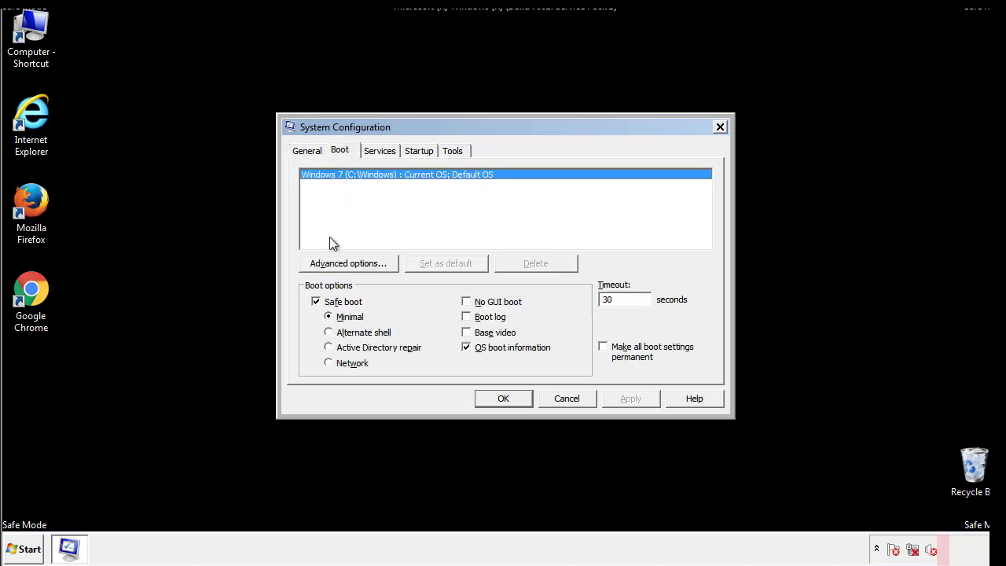
click(320, 306)
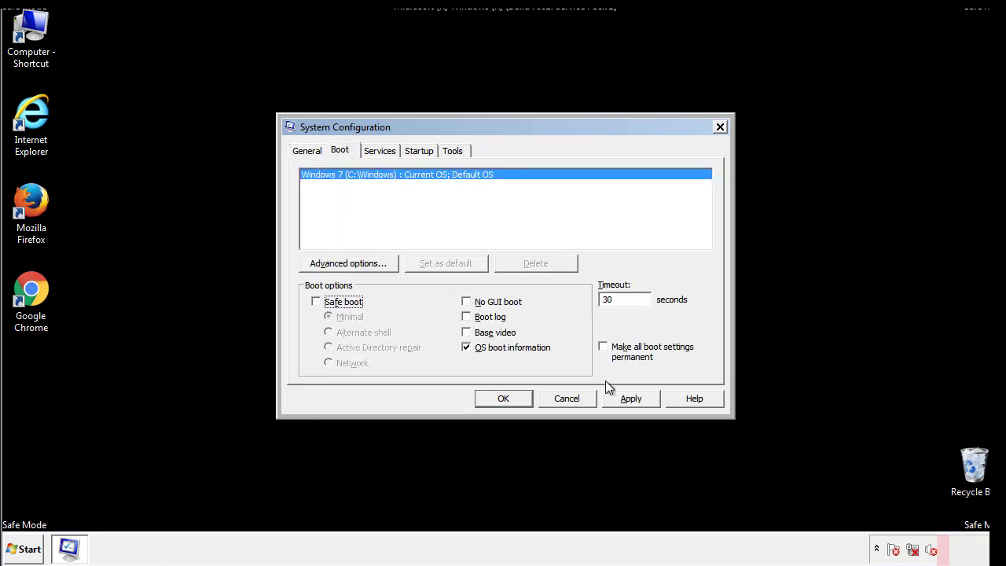
click(634, 399)
click(501, 400)
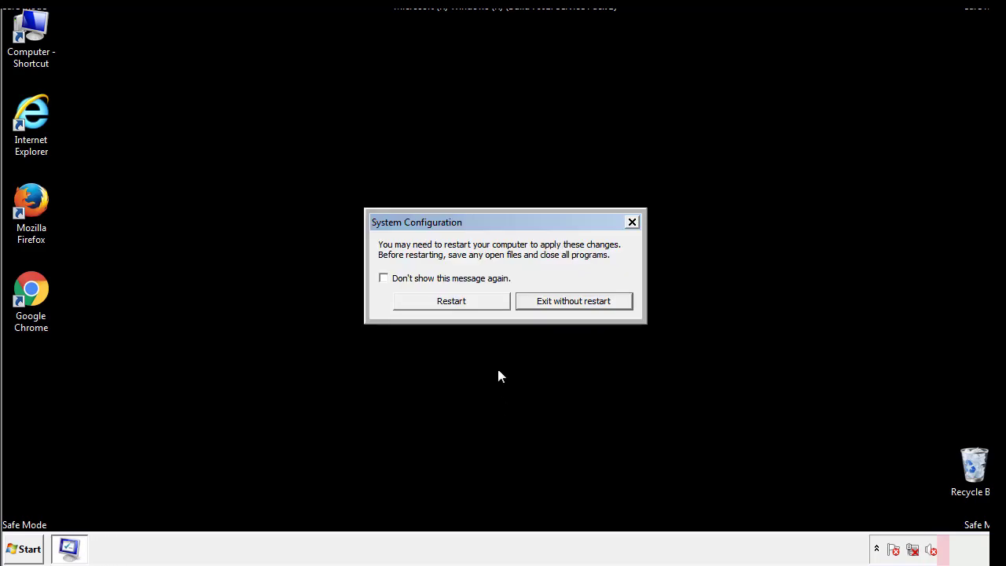
click(465, 306)
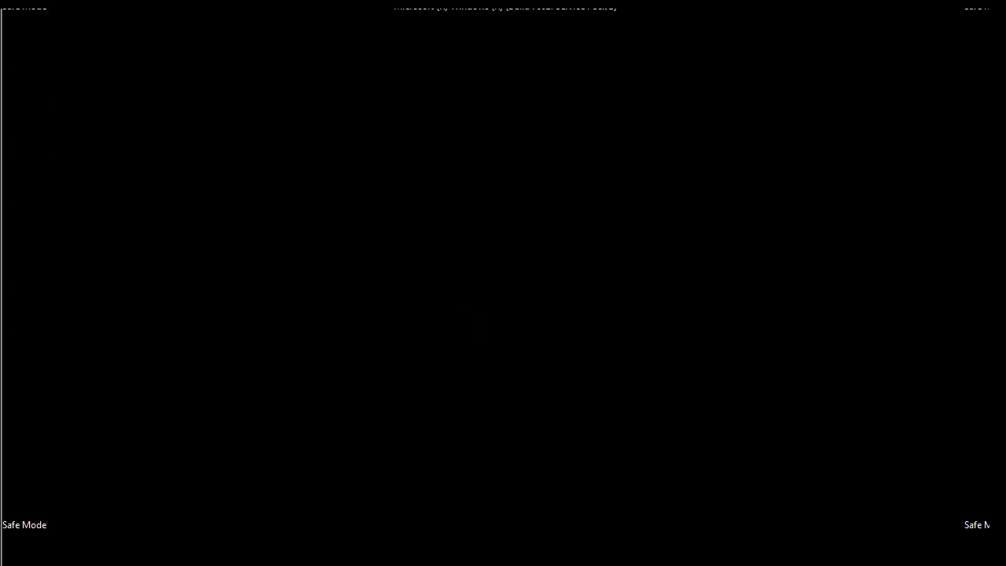